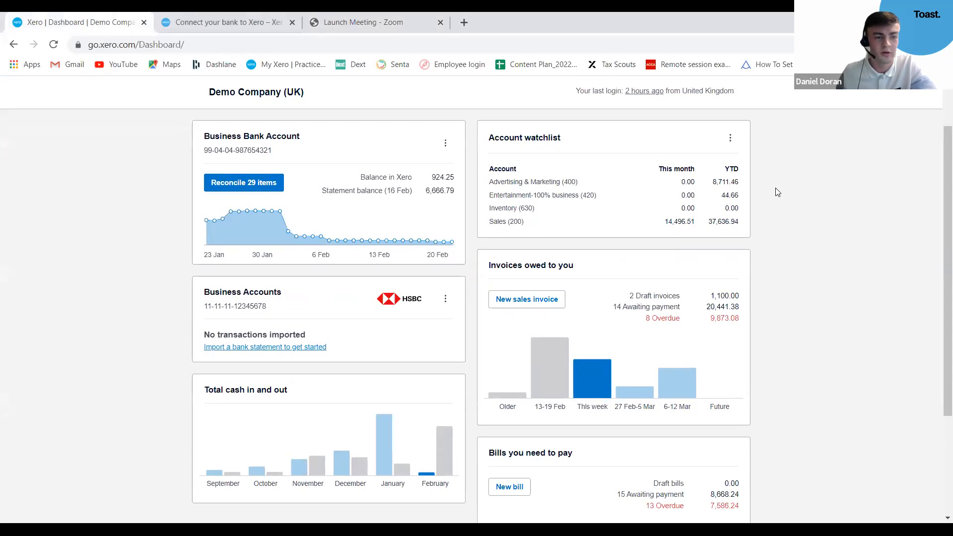
# Try moving the Invoices owed to you panel above Business Bank Account in the dashboard layout, and discard the changes
pyautogui.scroll(2, 777, 192)
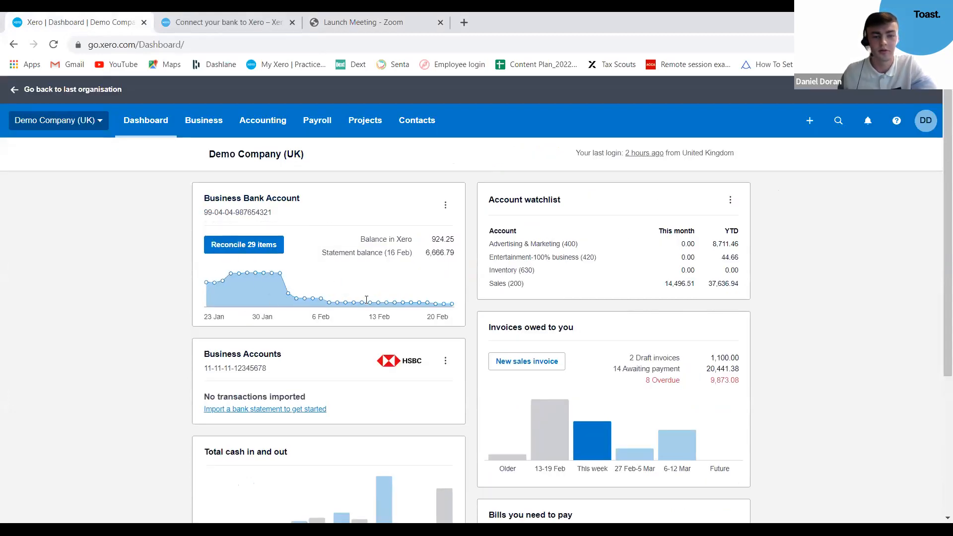
pyautogui.scroll(-2, 713, 340)
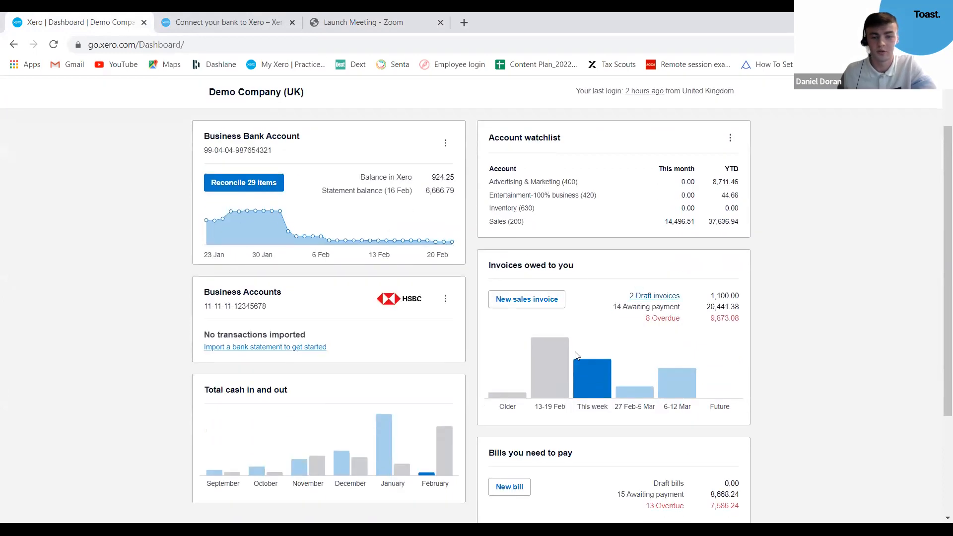
pyautogui.scroll(-1, 723, 404)
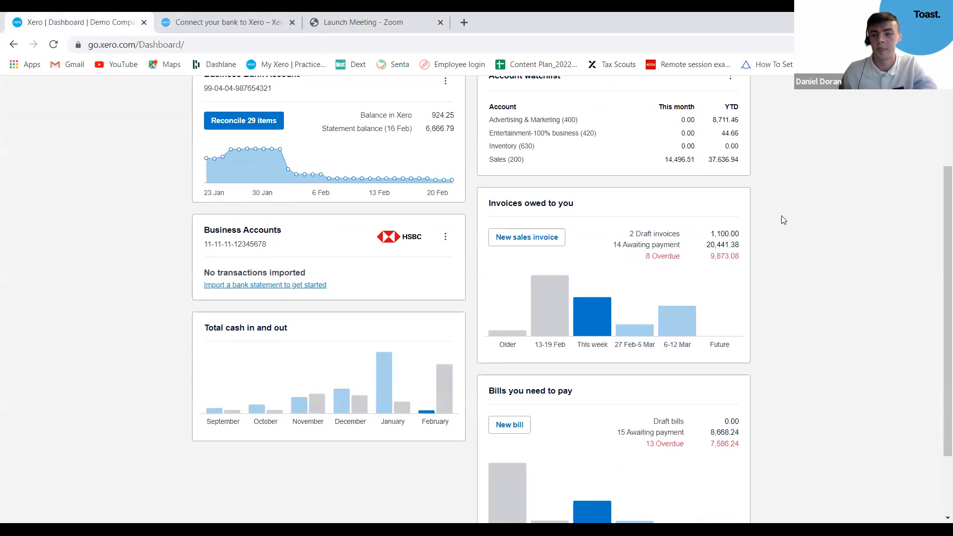
pyautogui.scroll(-2, 937, 209)
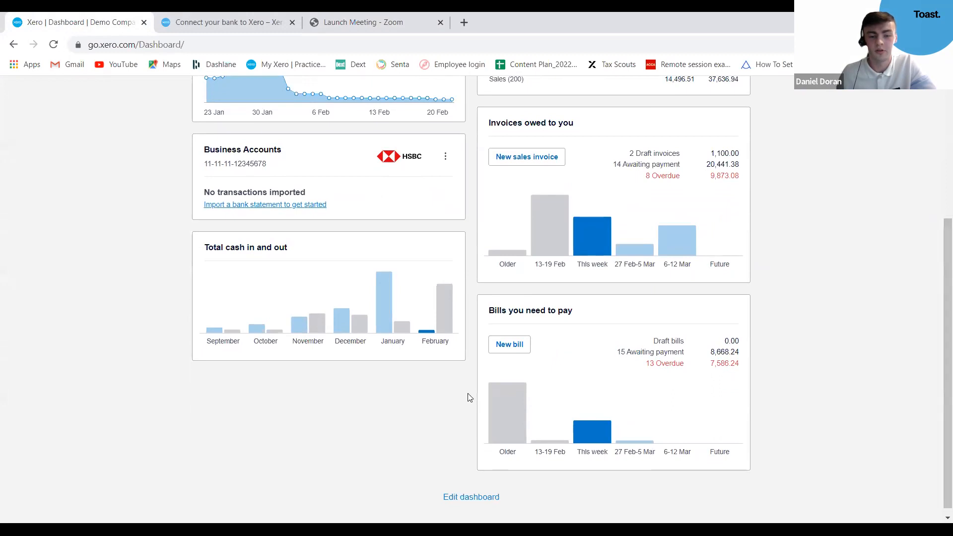
pyautogui.click(465, 503)
pyautogui.scroll(4, 559, 296)
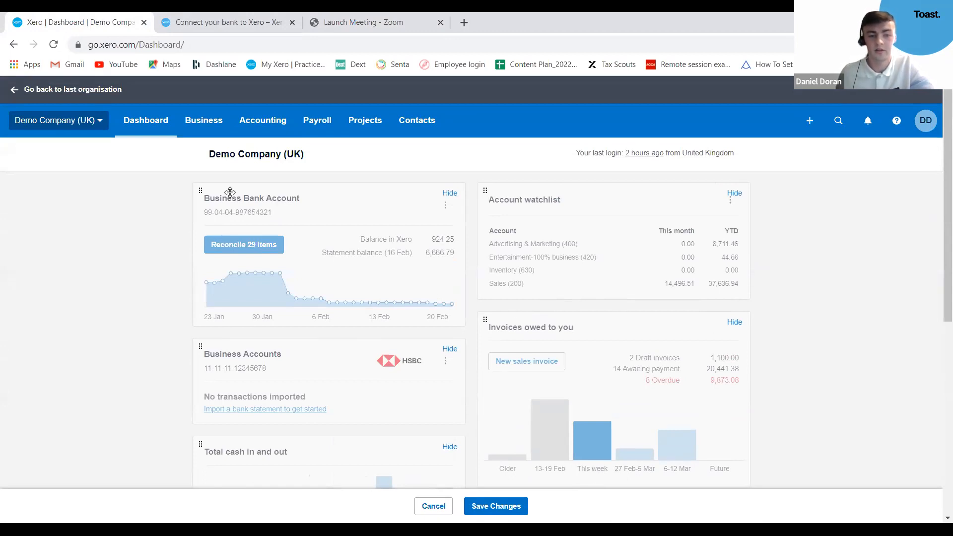
pyautogui.moveTo(530, 326); pyautogui.dragTo(229, 193)
pyautogui.scroll(-3, 619, 394)
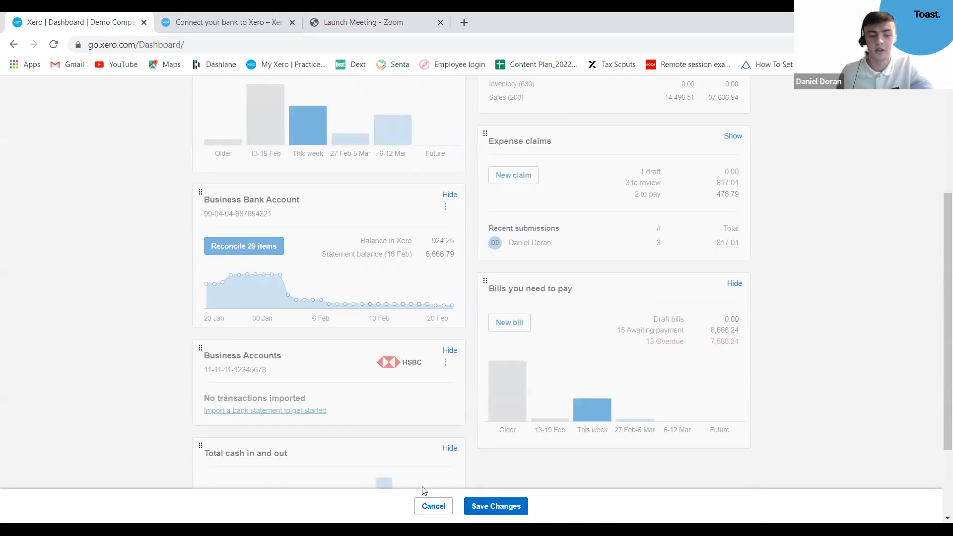
pyautogui.click(437, 505)
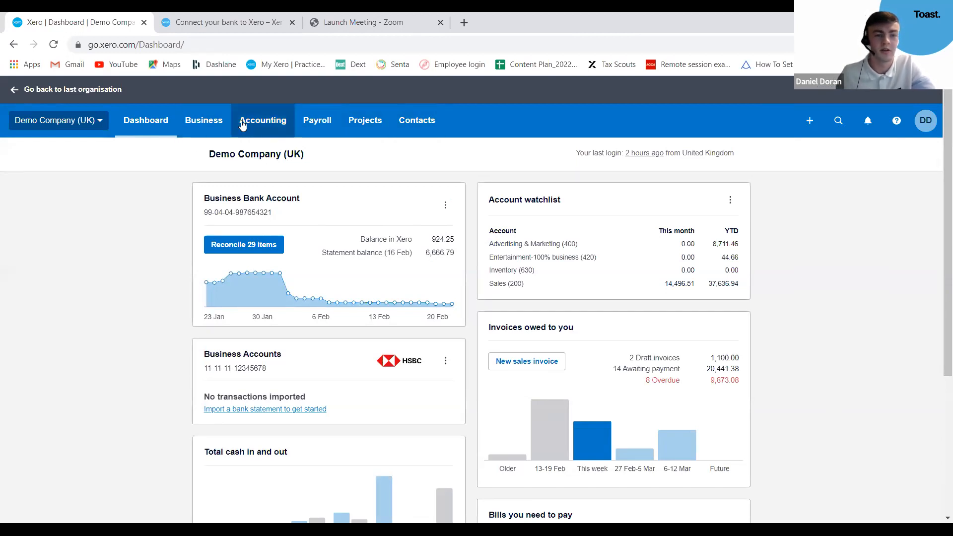
# Open the Bank Accounts page from the accounting area and view the listed accounts
pyautogui.click(266, 125)
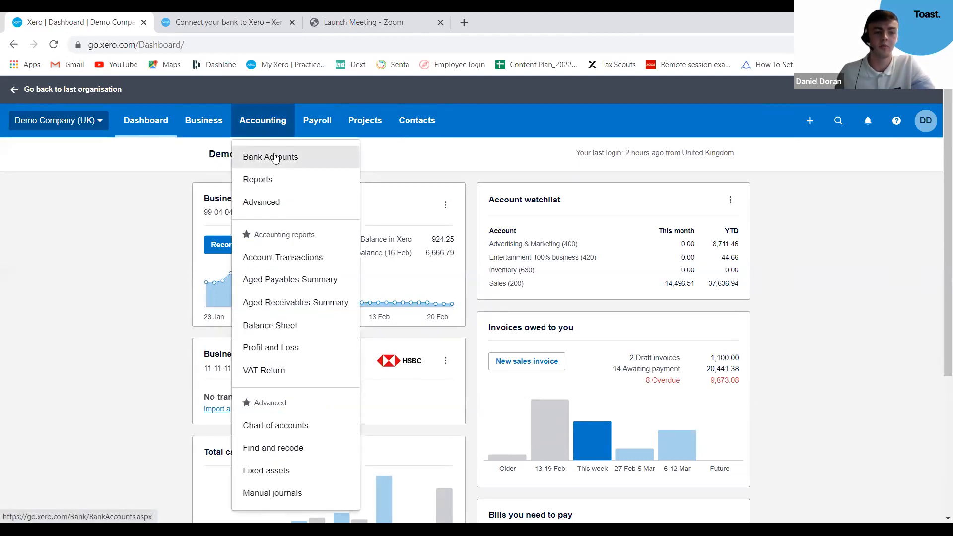
pyautogui.click(276, 158)
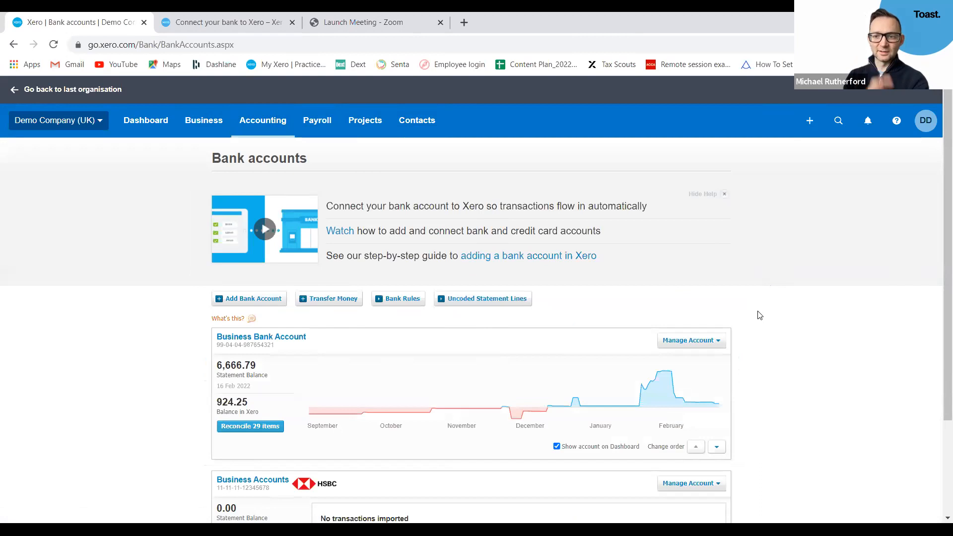
pyautogui.scroll(-1, 759, 315)
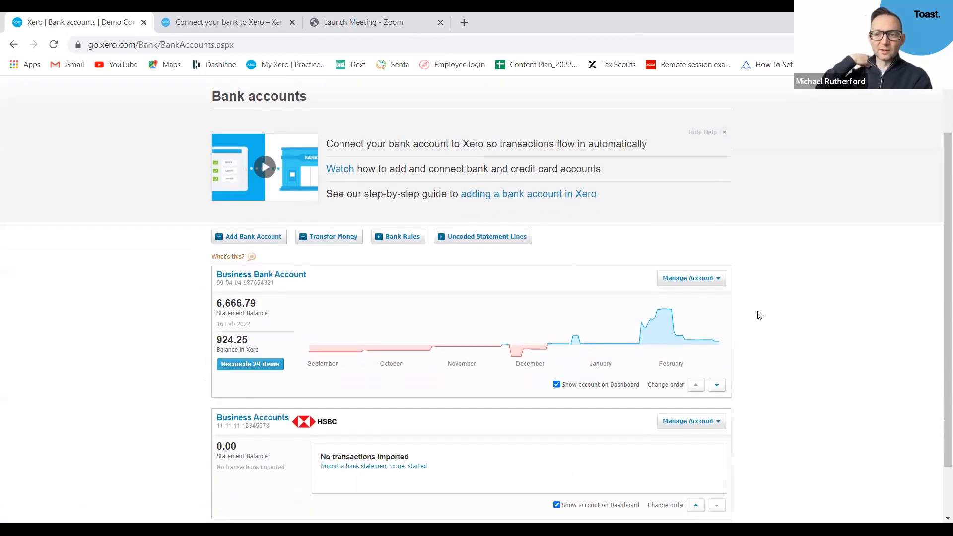
pyautogui.scroll(-1, 759, 315)
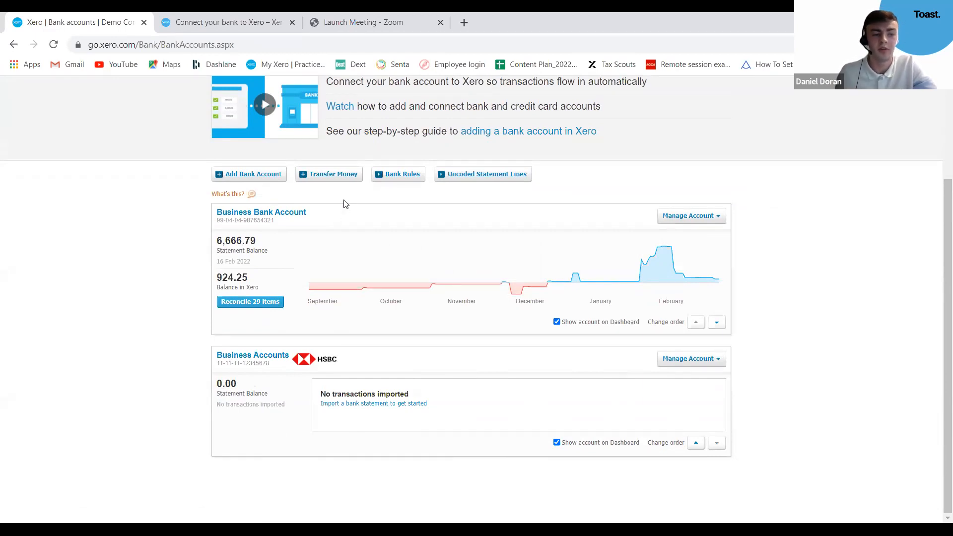
pyautogui.scroll(1, 228, 219)
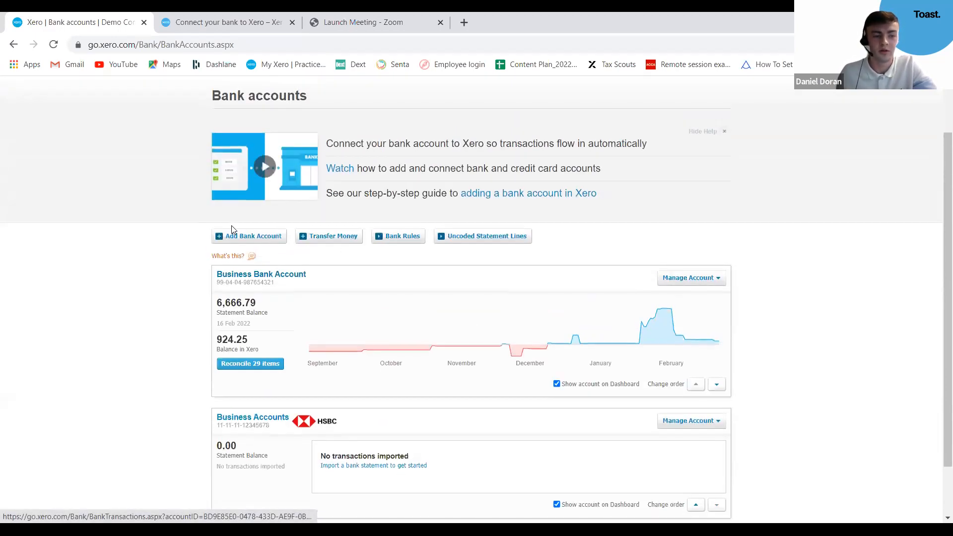
# Start adding a bank account, search for HSBC, and choose HSBC Business (UK) as the bank
pyautogui.click(239, 241)
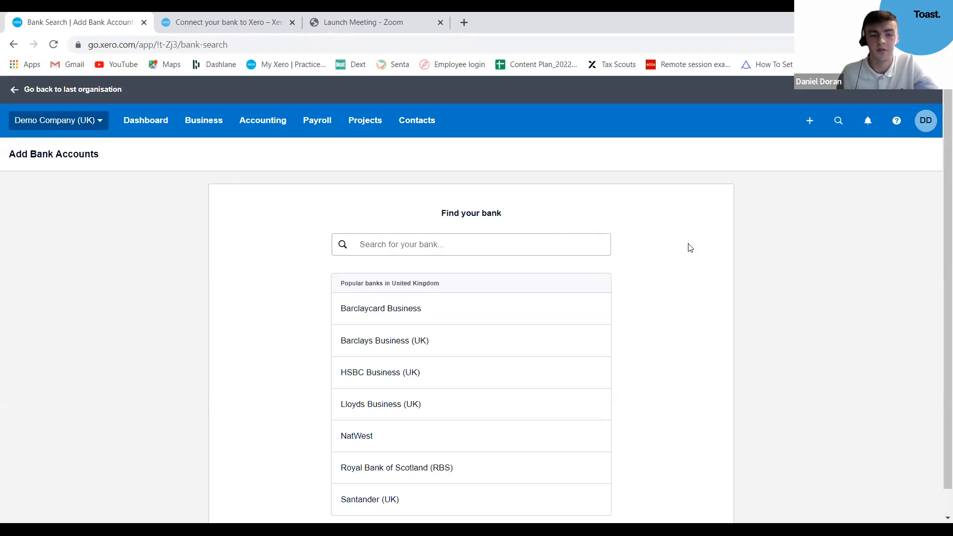
pyautogui.scroll(-1, 687, 247)
pyautogui.click(472, 218)
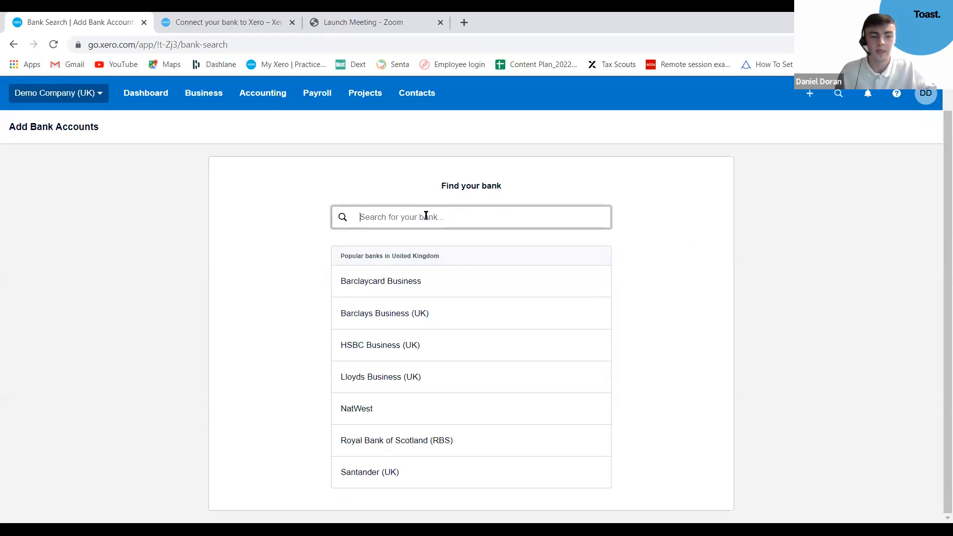
pyautogui.write('HSBC')
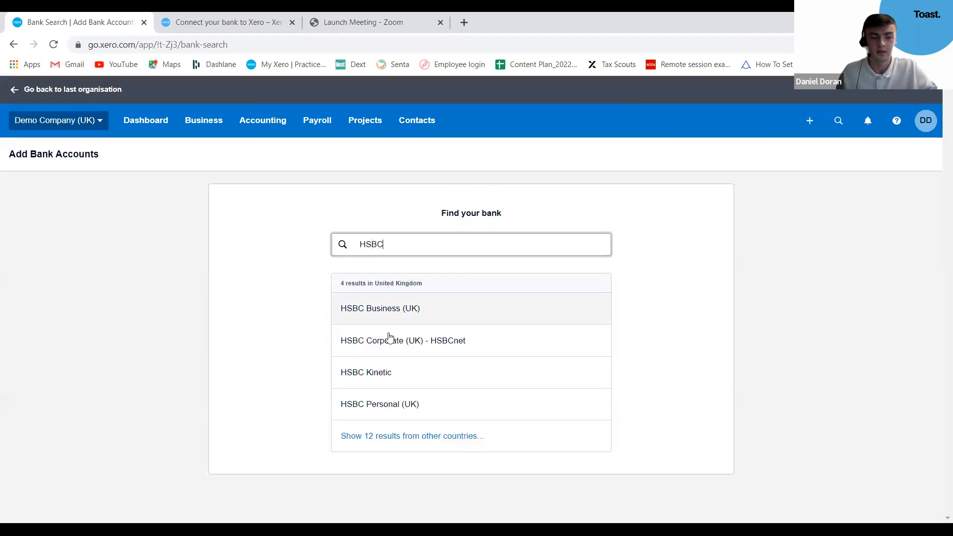
pyautogui.click(418, 312)
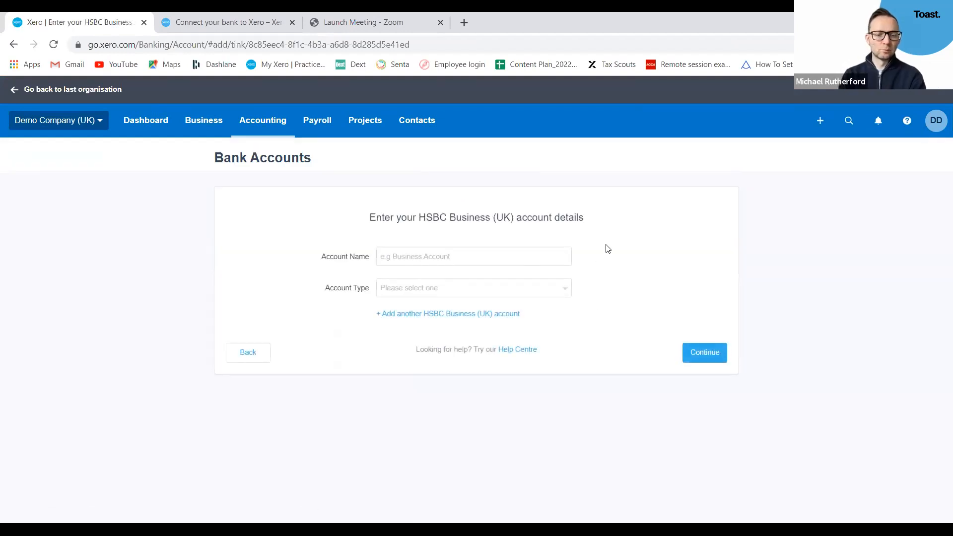
# Name the new HSBC account Business Account 2 and set its type to Everyday (day-to-day)
pyautogui.click(436, 259)
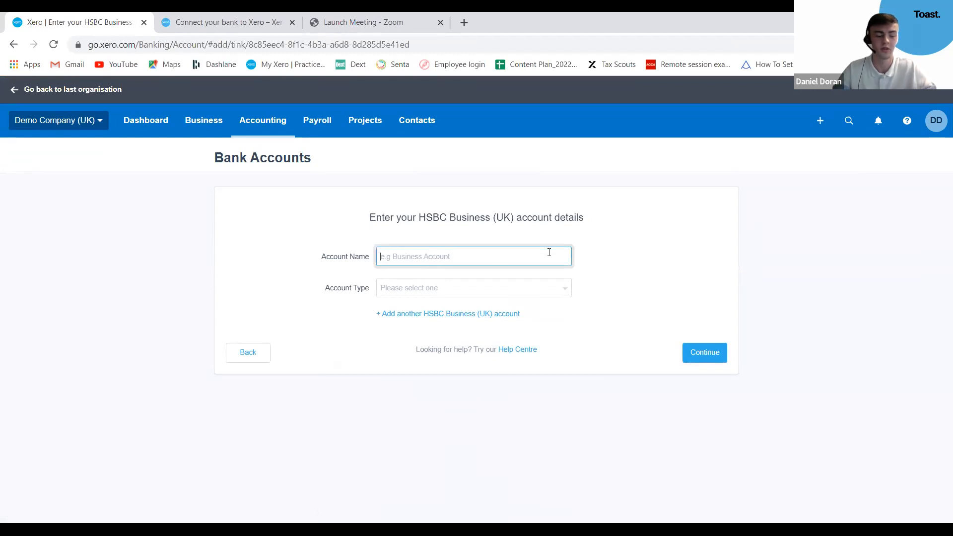
pyautogui.write('asdd')
pyautogui.press('BackSpace')
pyautogui.press('BackSpace')
pyautogui.press('BackSpace')
pyautogui.press('BackSpace')
pyautogui.write('Business Account')
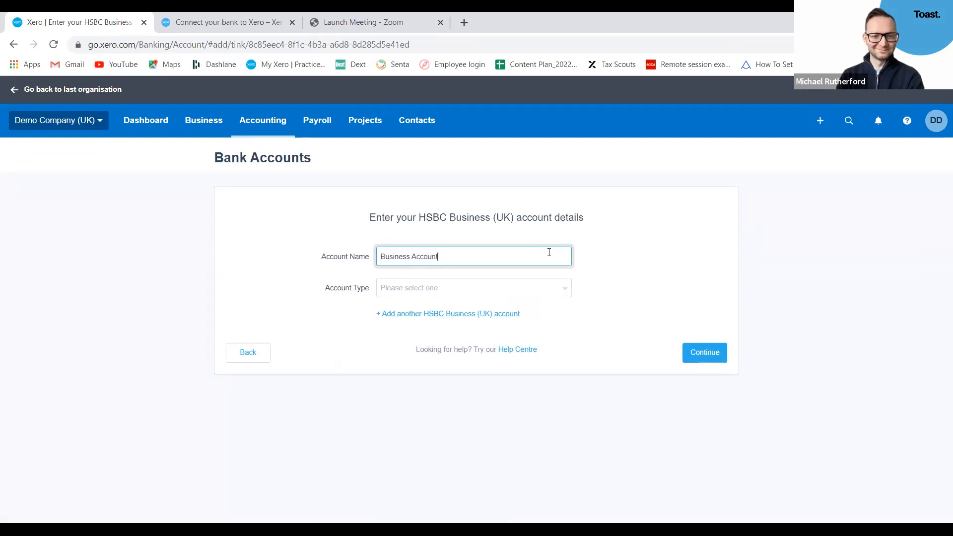
pyautogui.write(' 2')
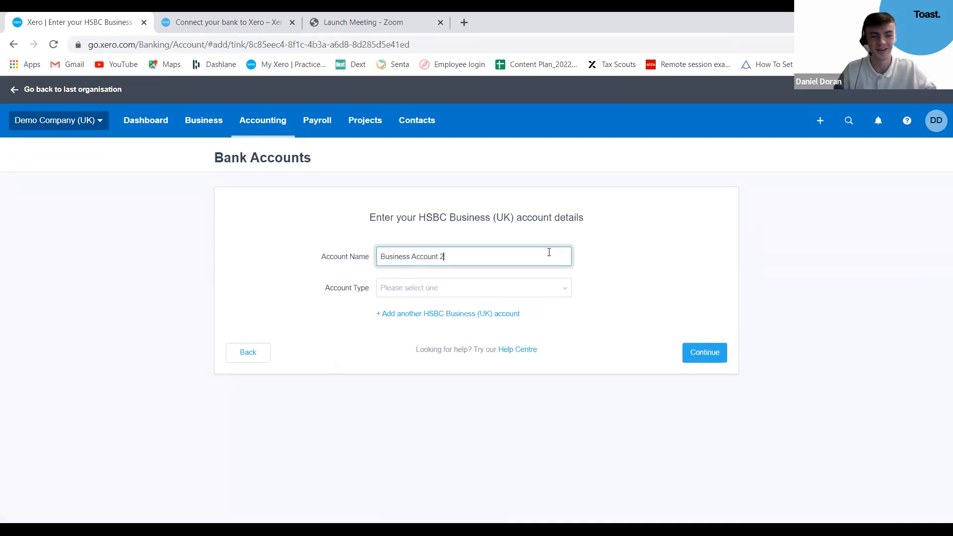
pyautogui.click(482, 297)
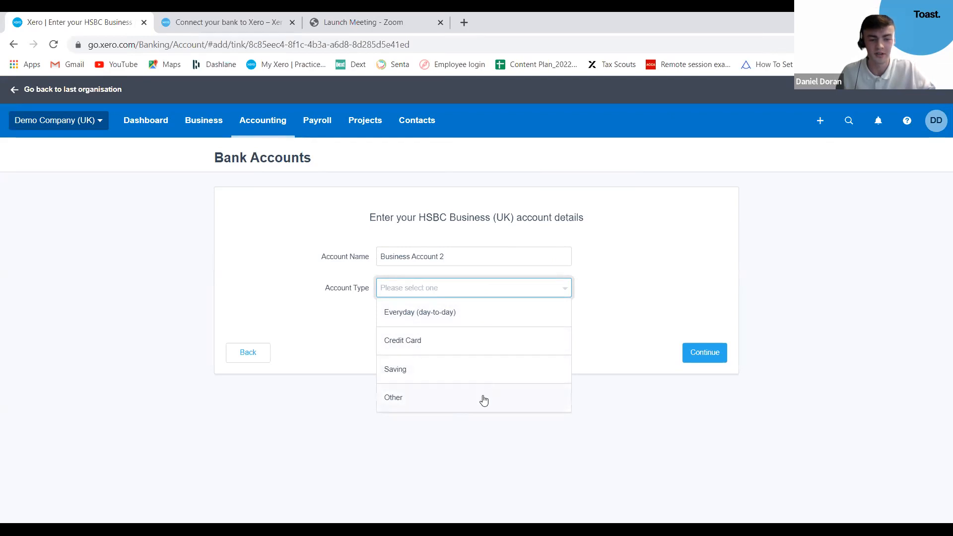
pyautogui.click(458, 316)
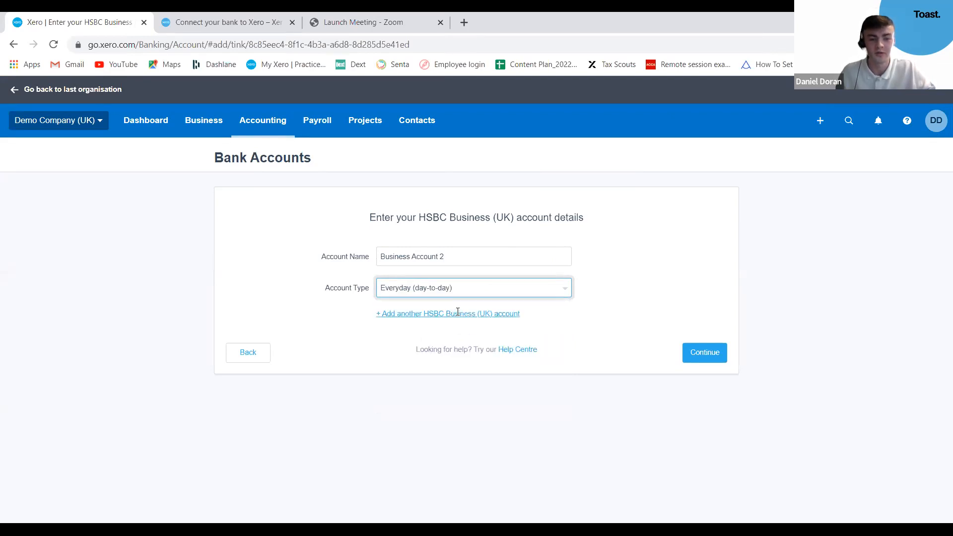
# Enter the sort code and account number for Business Account 2, and submit the details to add the account
pyautogui.click(400, 318)
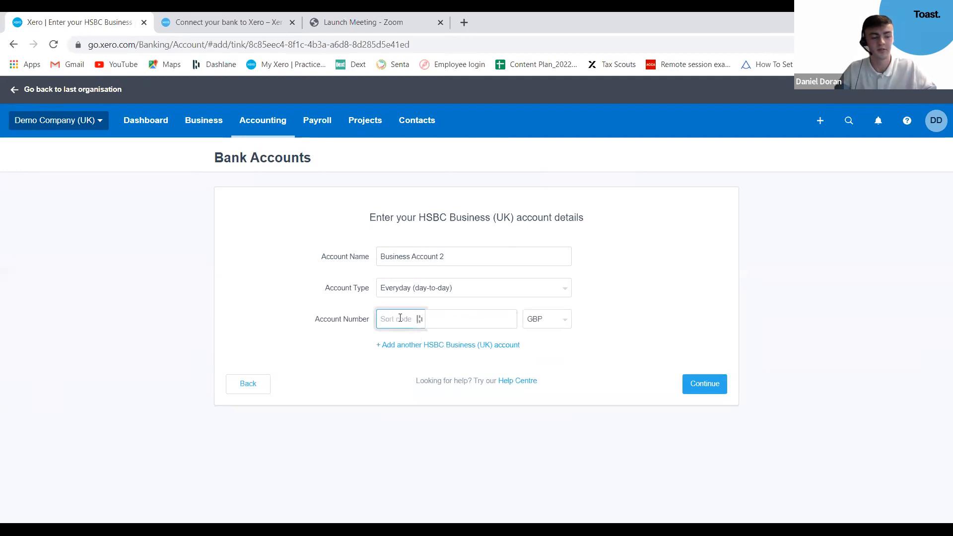
pyautogui.write('11-11-11')
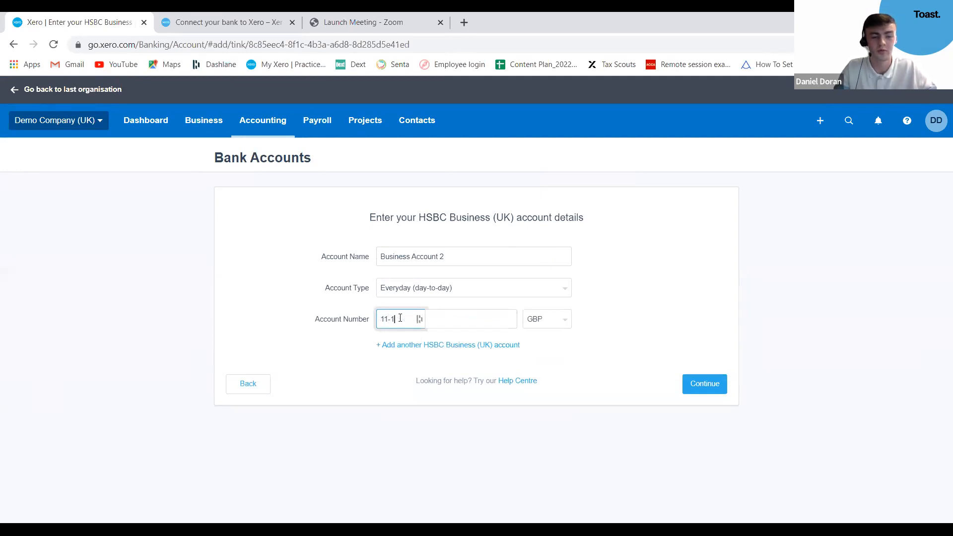
pyautogui.click(443, 320)
pyautogui.write('12345678')
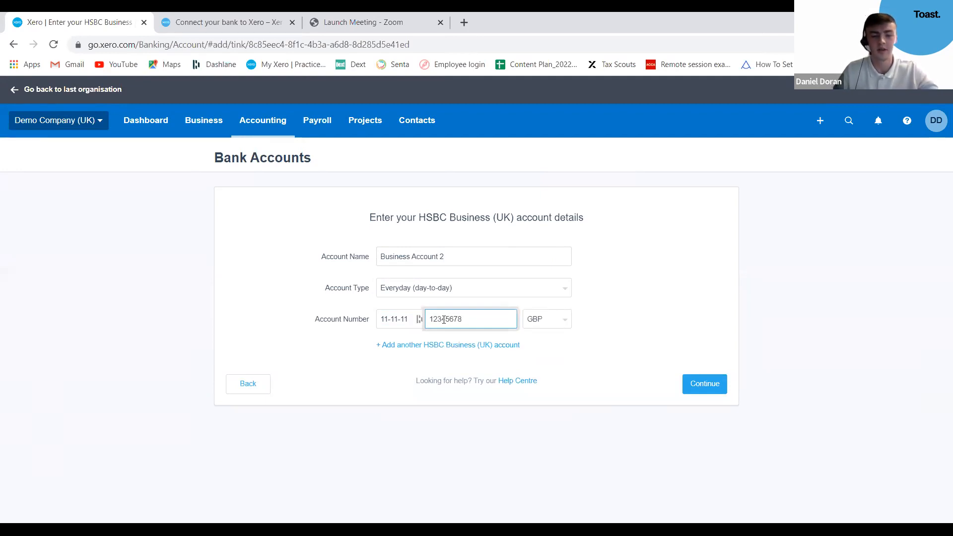
pyautogui.click(700, 386)
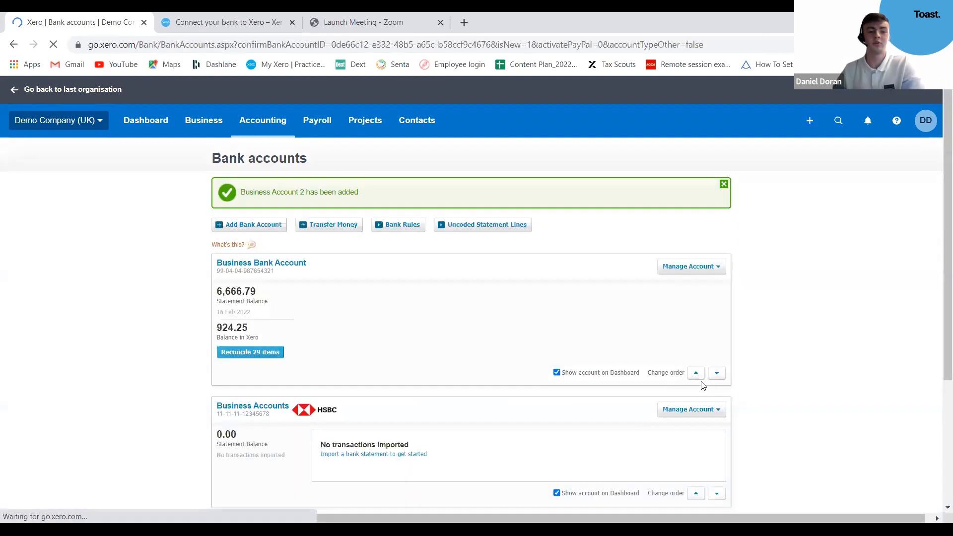
# Check the Business Account 2 entry alongside the other accounts in the bank accounts list
pyautogui.scroll(-5, 754, 317)
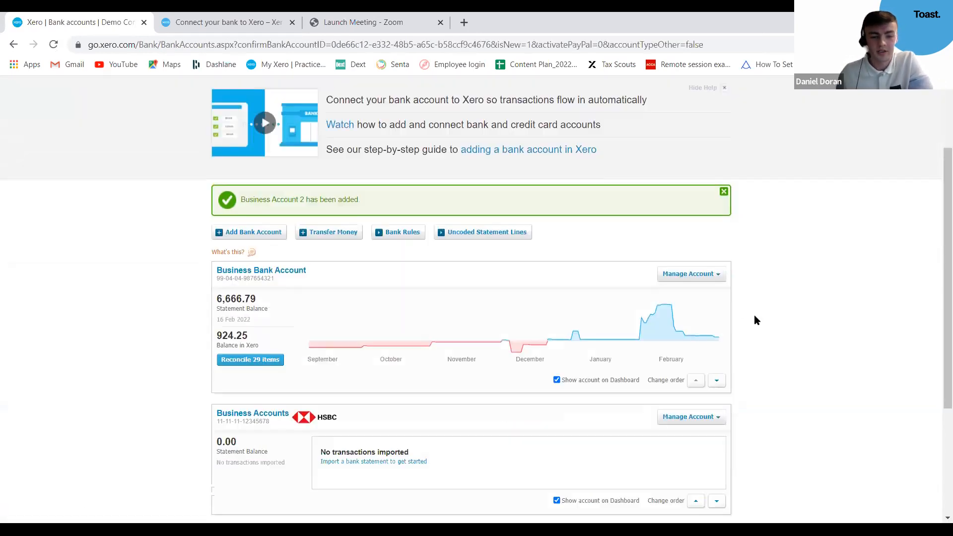
pyautogui.scroll(-1, 754, 323)
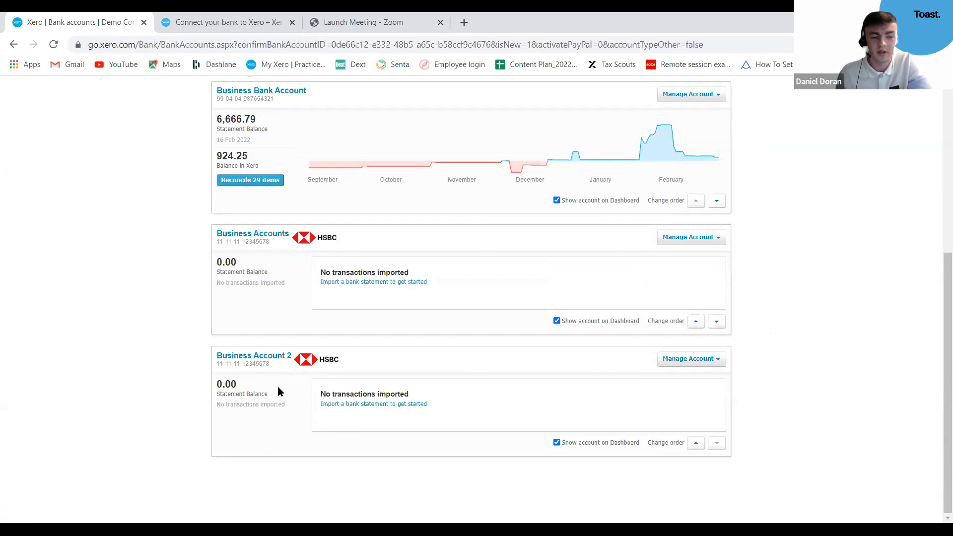
pyautogui.scroll(1, 430, 297)
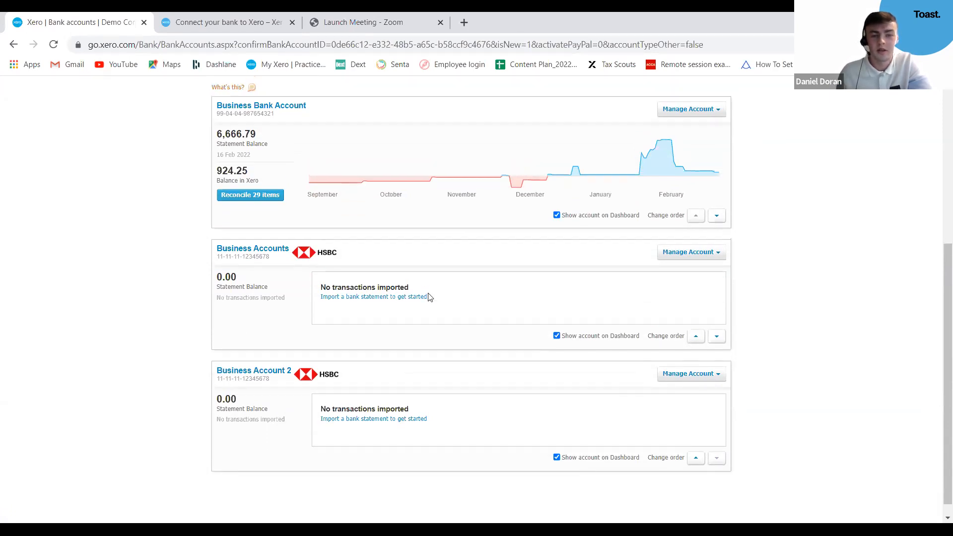
pyautogui.scroll(2, 429, 296)
pyautogui.scroll(-1, 430, 297)
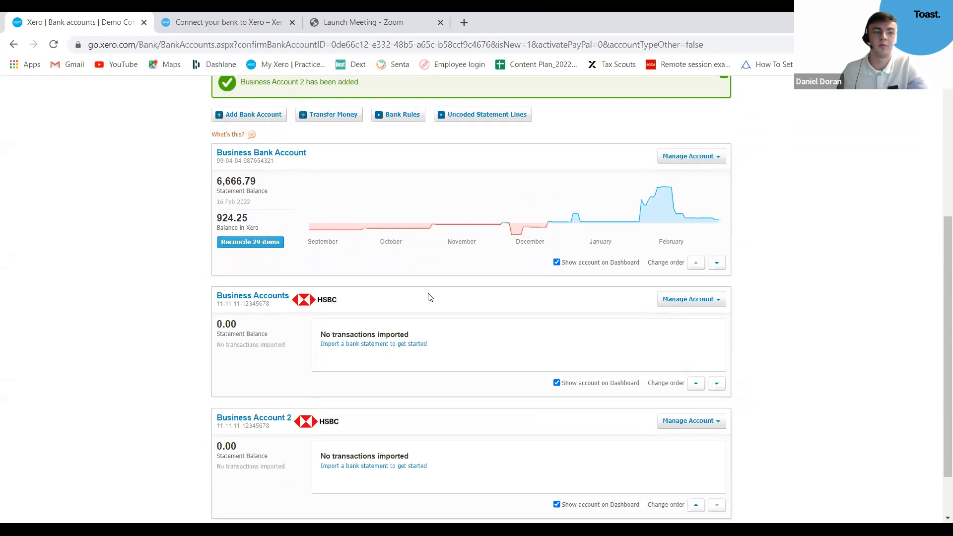
# Review the import start date and account selection steps in the Connect your bank to Xero article, and return to the Bank accounts page
pyautogui.click(184, 21)
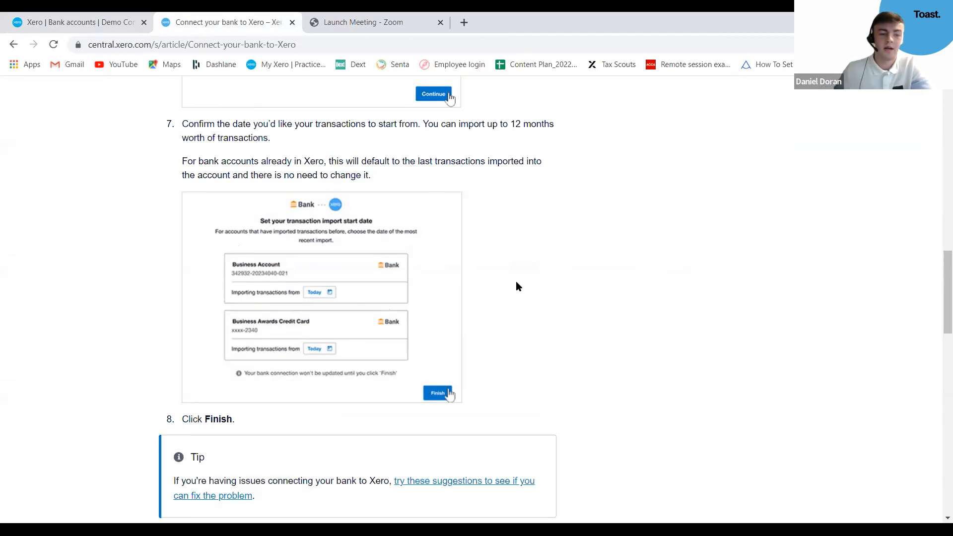
pyautogui.scroll(-1, 525, 258)
pyautogui.scroll(1, 525, 258)
pyautogui.scroll(-1, 525, 258)
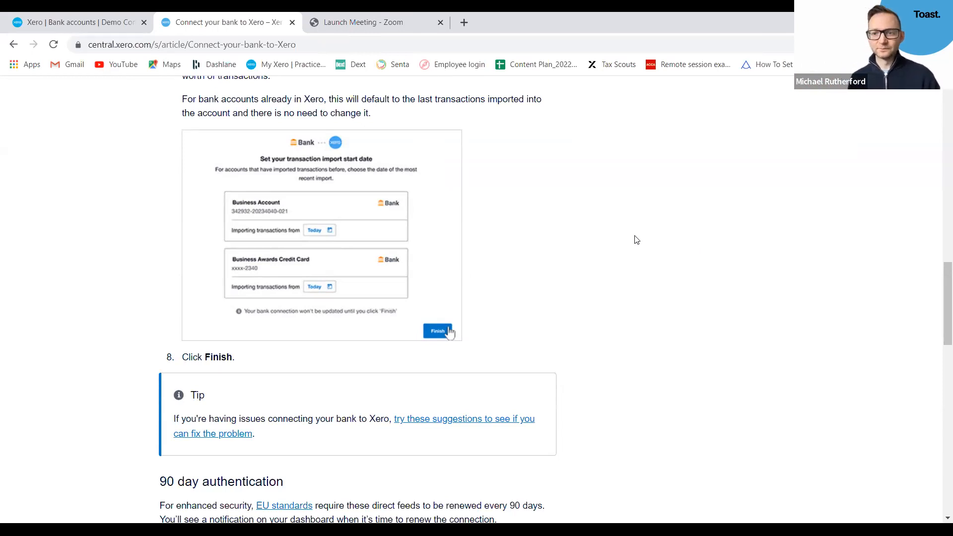
pyautogui.scroll(2, 635, 239)
pyautogui.scroll(-1, 637, 239)
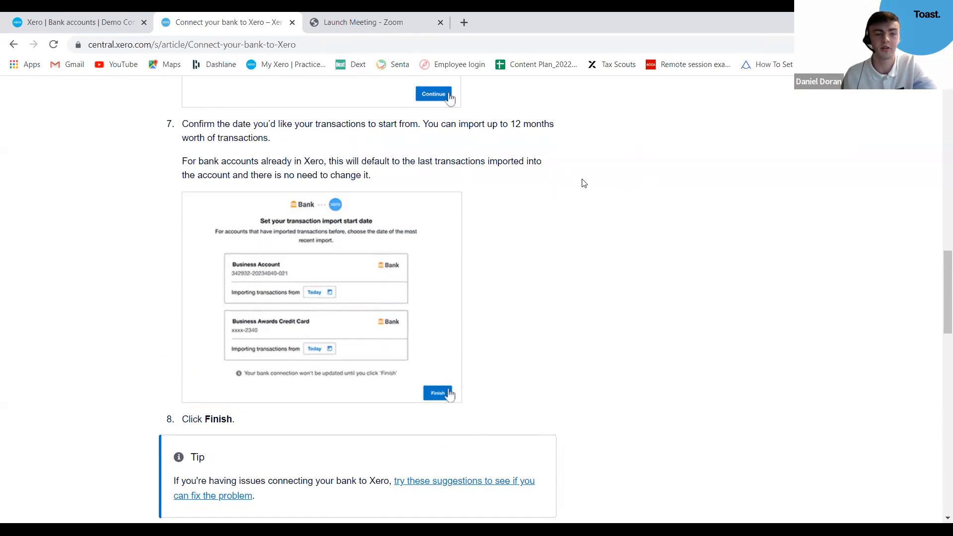
pyautogui.scroll(6, 369, 182)
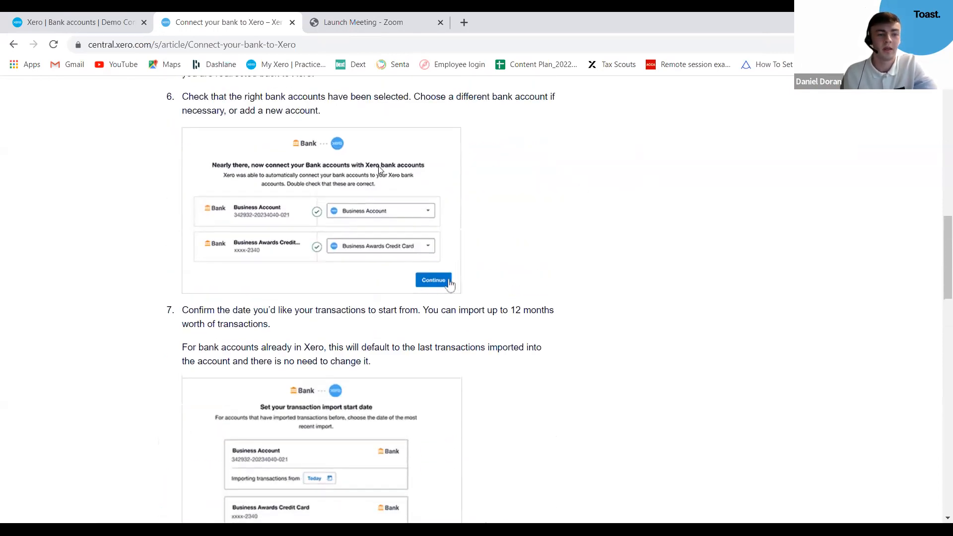
pyautogui.scroll(12, 394, 155)
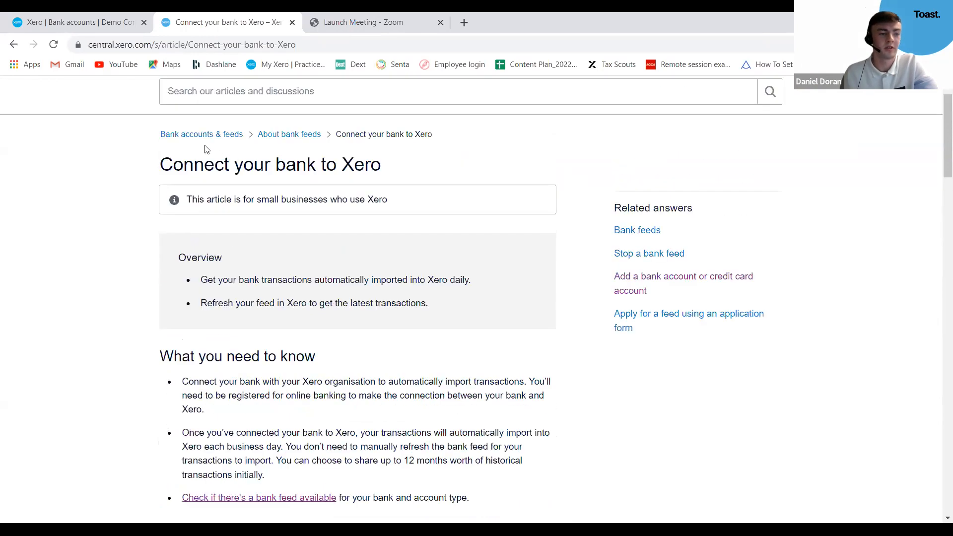
pyautogui.hotkey('ctrl', 'shift', 'Tab')
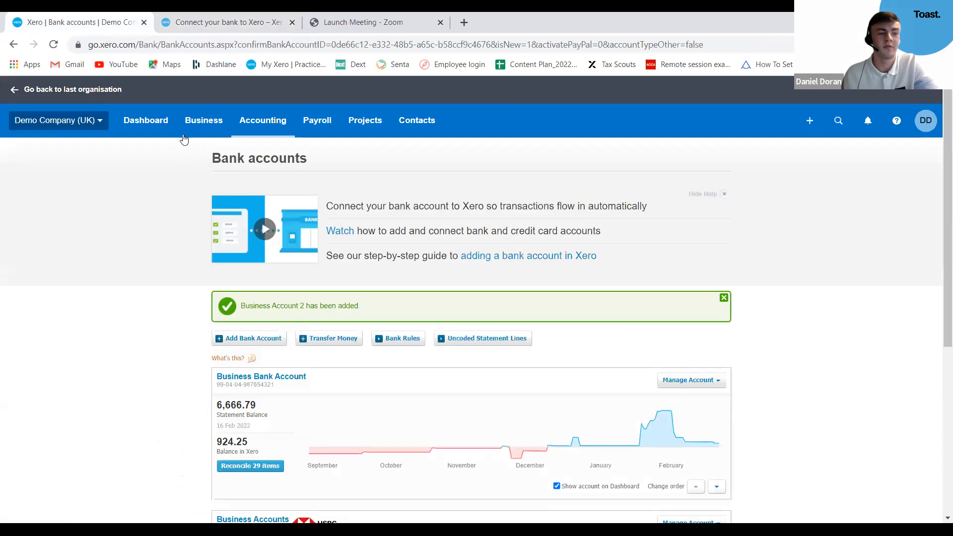
# Open the demo company's invoice settings from its organisation settings and review the Standard and Special projects branding themes
pyautogui.click(153, 127)
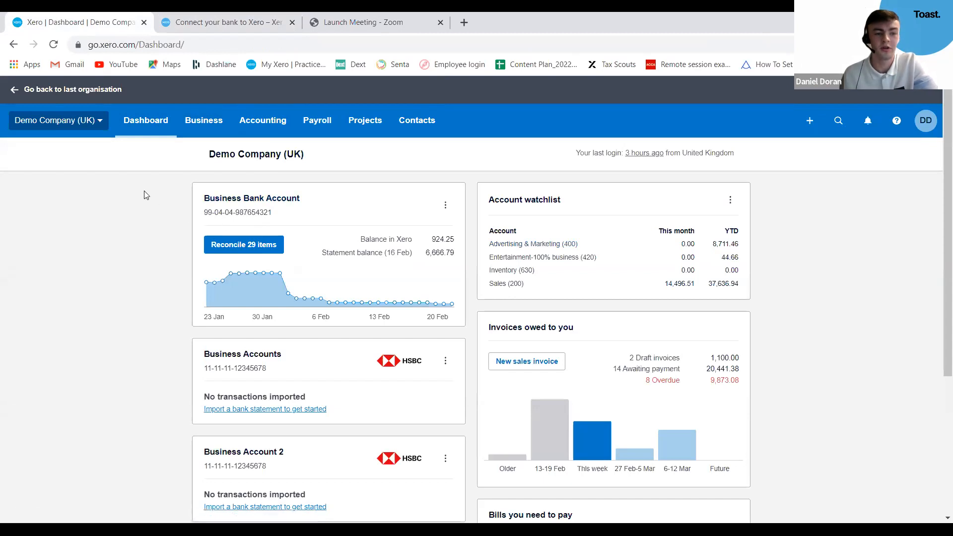
pyautogui.click(88, 121)
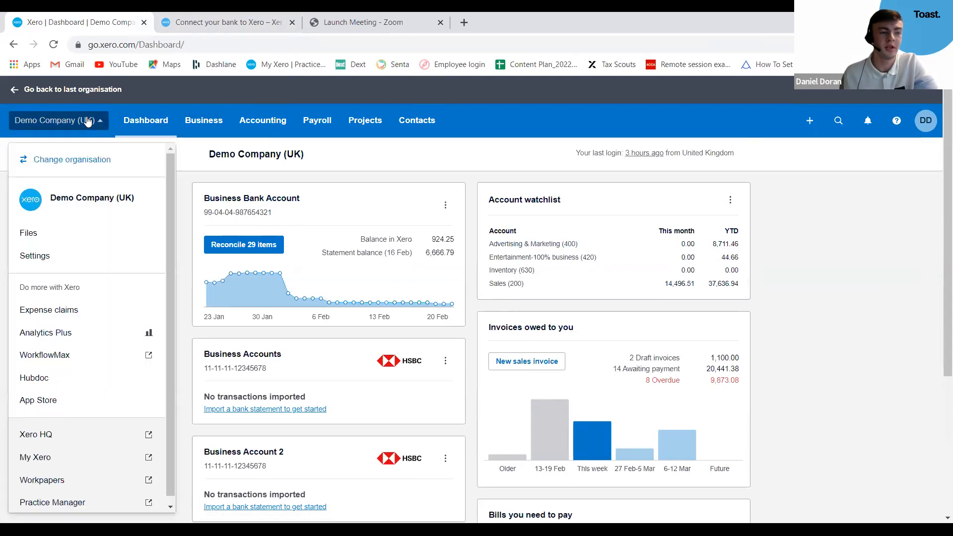
pyautogui.click(58, 255)
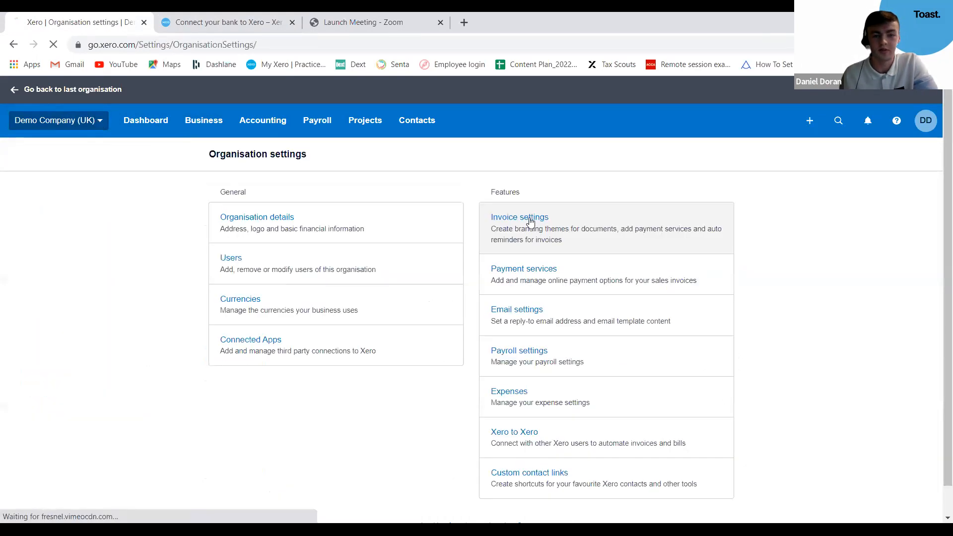
pyautogui.click(531, 222)
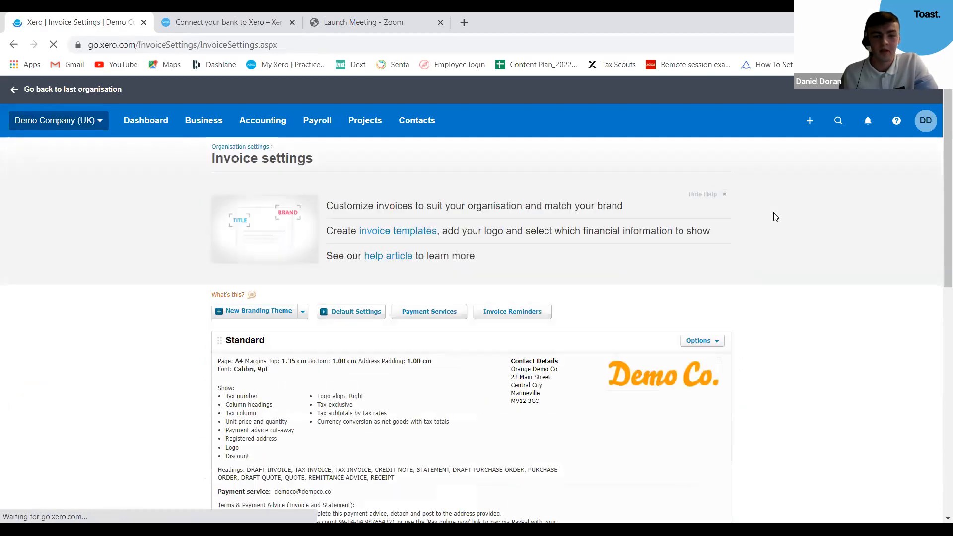
pyautogui.scroll(-4, 774, 216)
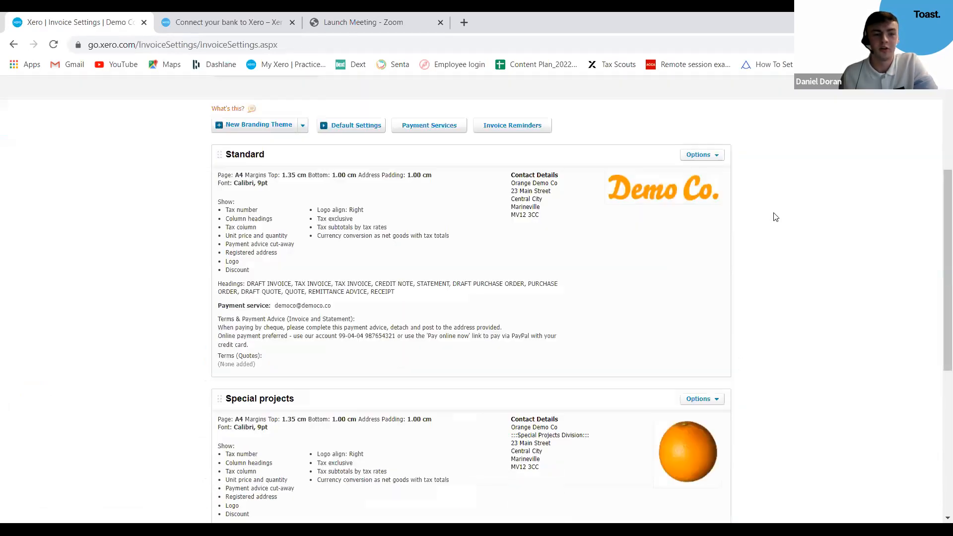
# Review the fields available for a new branding theme, from titles to payment terms, and close the form without saving
pyautogui.click(258, 128)
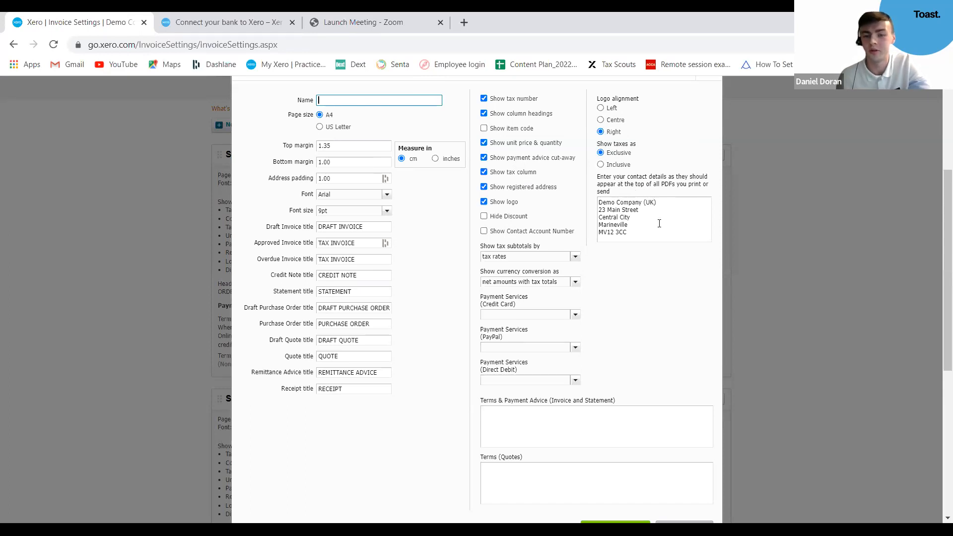
pyautogui.scroll(-2, 690, 336)
pyautogui.scroll(-2, 690, 336)
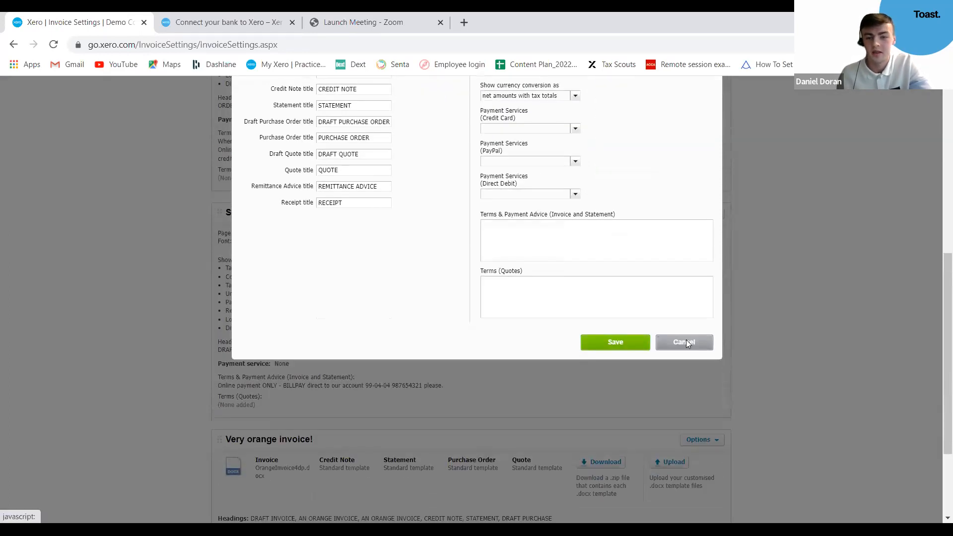
pyautogui.click(685, 339)
pyautogui.scroll(4, 708, 281)
pyautogui.scroll(1, 738, 241)
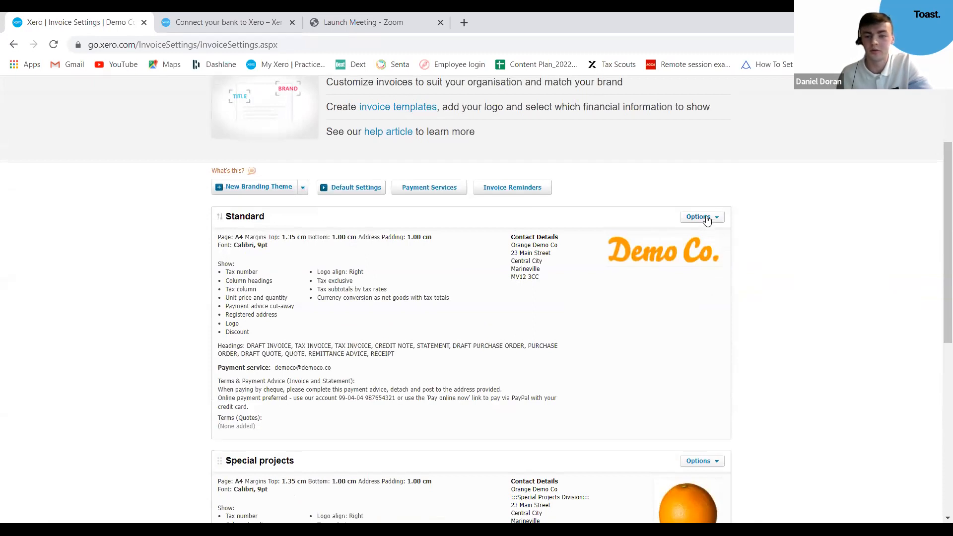
# Review the options offered for the Standard branding theme, such as changing its logo
pyautogui.click(712, 222)
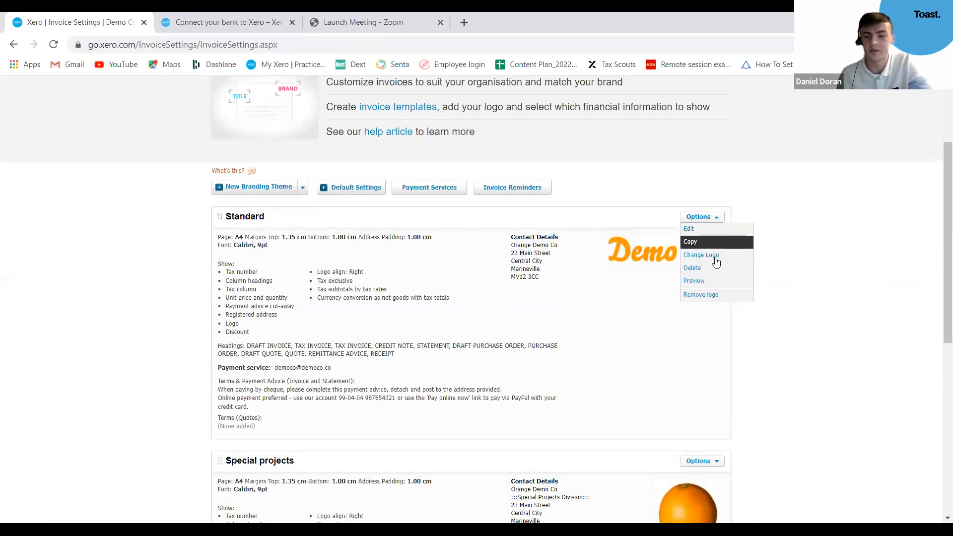
pyautogui.click(724, 218)
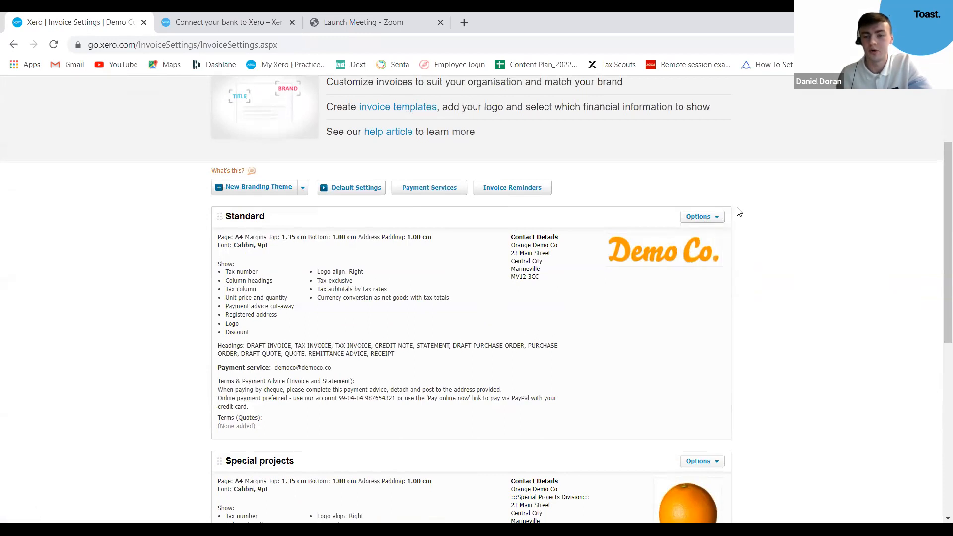
pyautogui.click(713, 221)
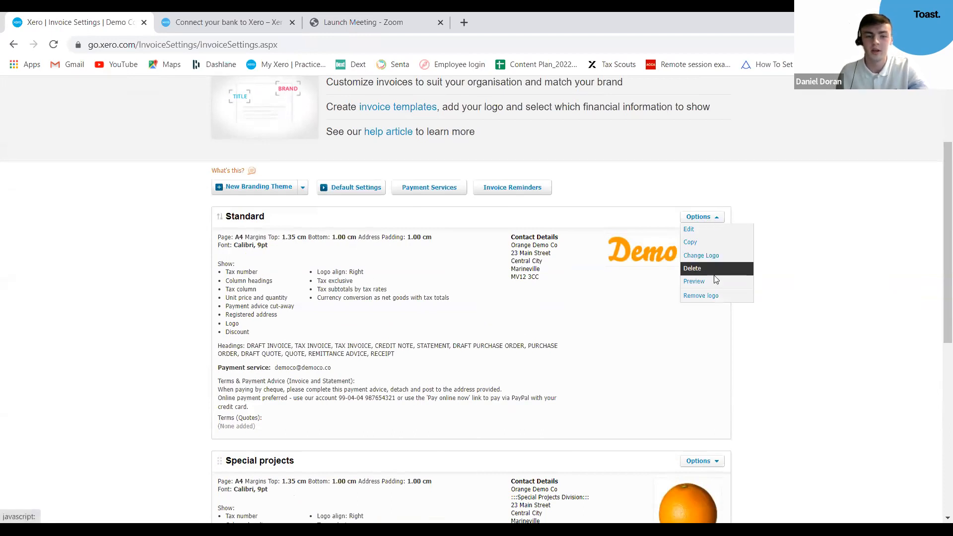
# Examine the payment services page, including the connected PayPal accounts, card and direct debit services, and the additional payment providers
pyautogui.click(427, 189)
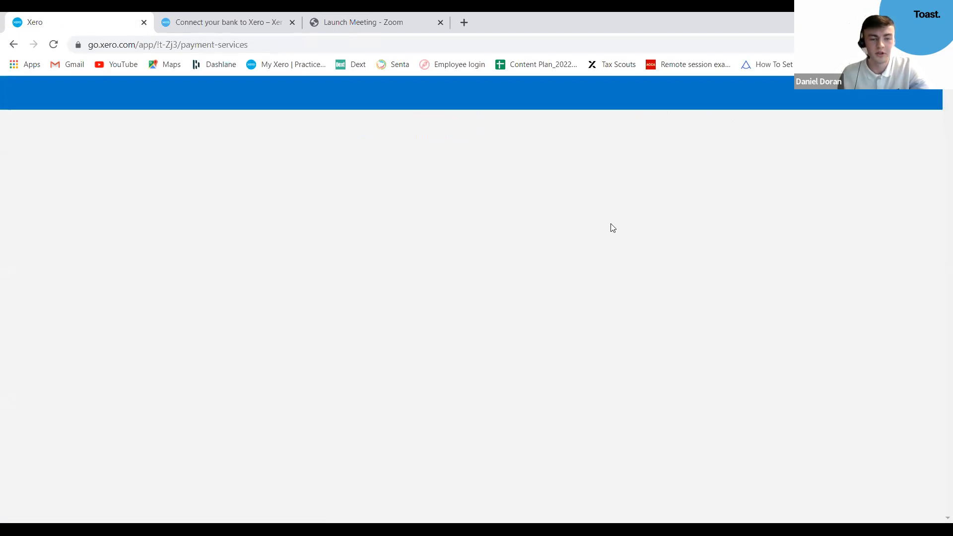
pyautogui.scroll(-4, 613, 228)
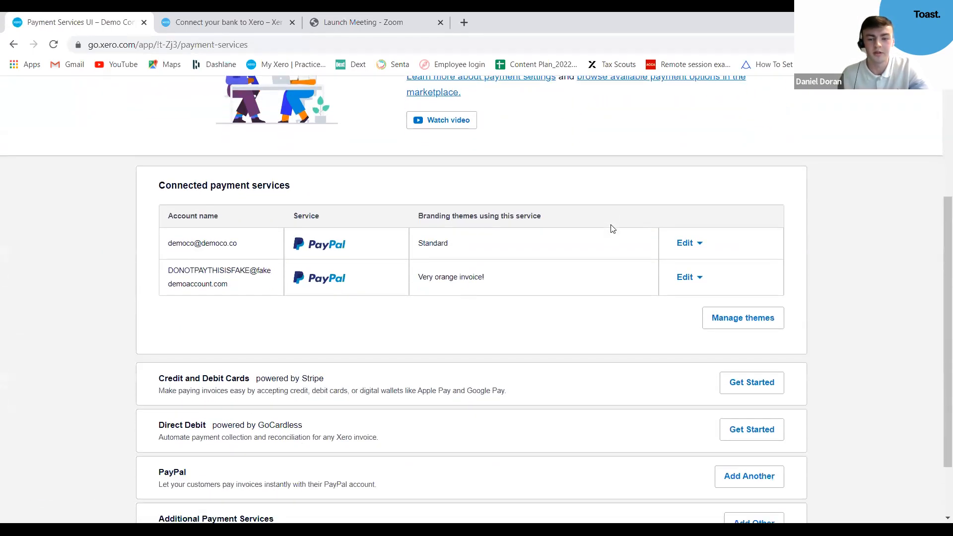
pyautogui.scroll(-2, 613, 228)
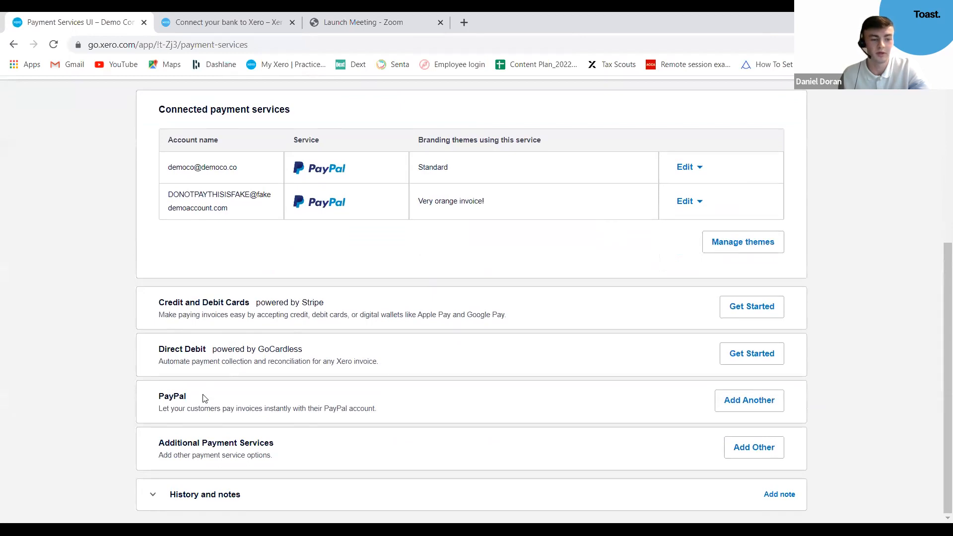
pyautogui.click(770, 452)
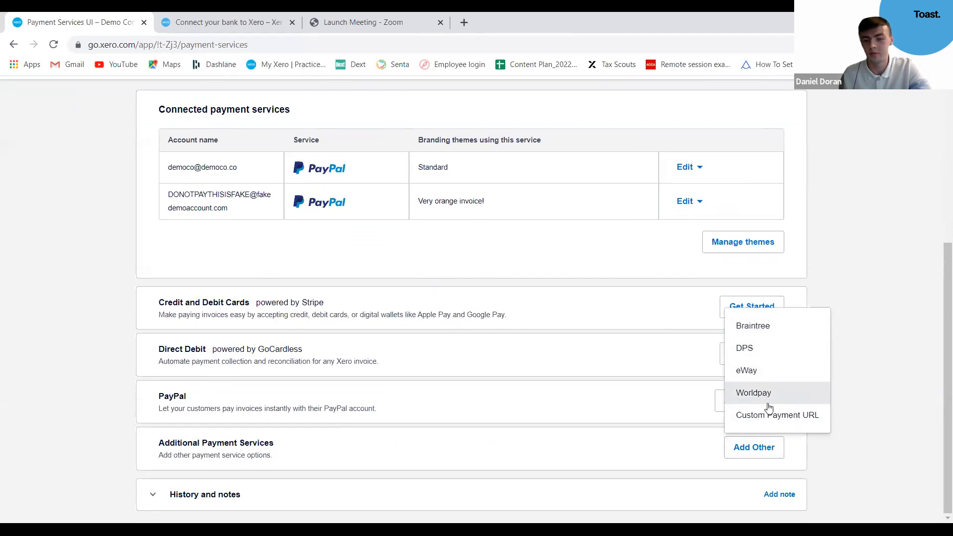
pyautogui.scroll(5, 602, 329)
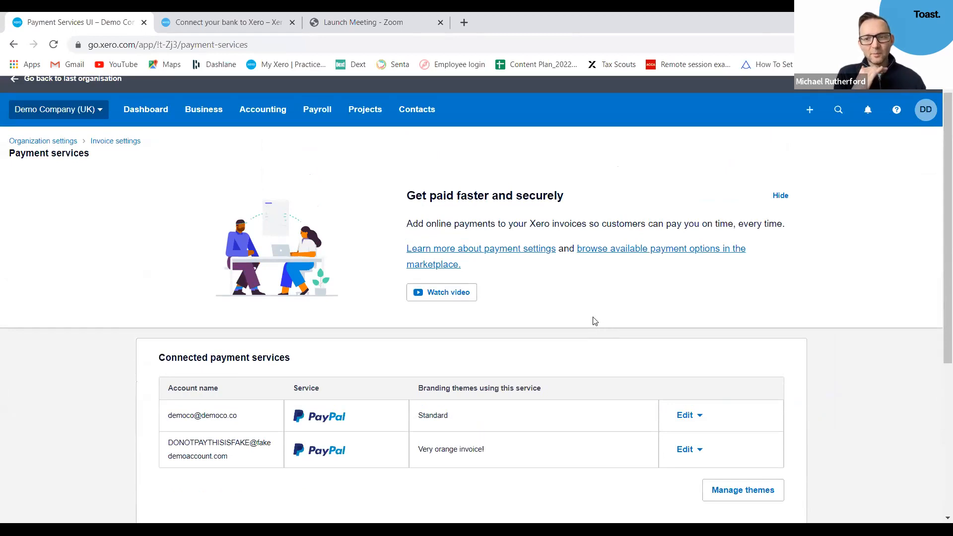
pyautogui.scroll(-4, 594, 320)
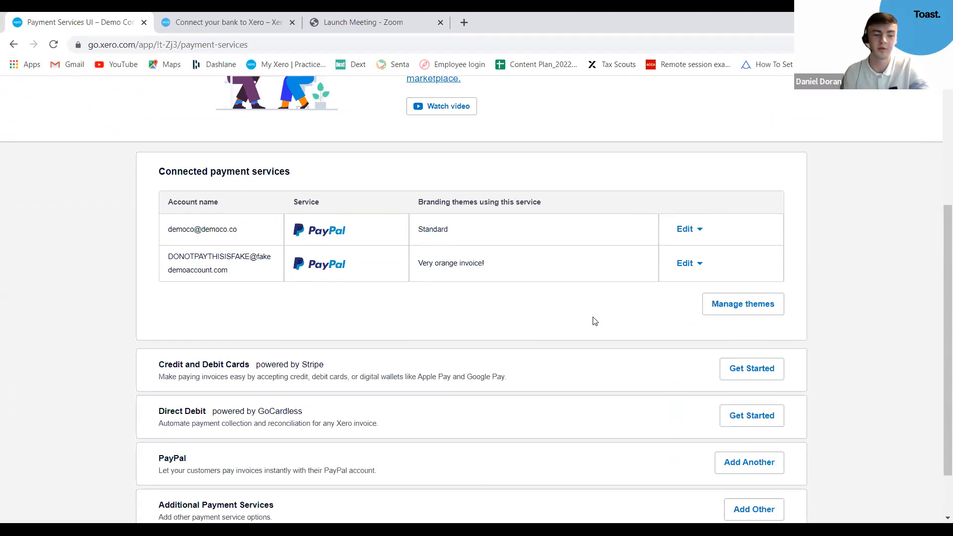
pyautogui.scroll(1, 221, 279)
pyautogui.scroll(2, 222, 276)
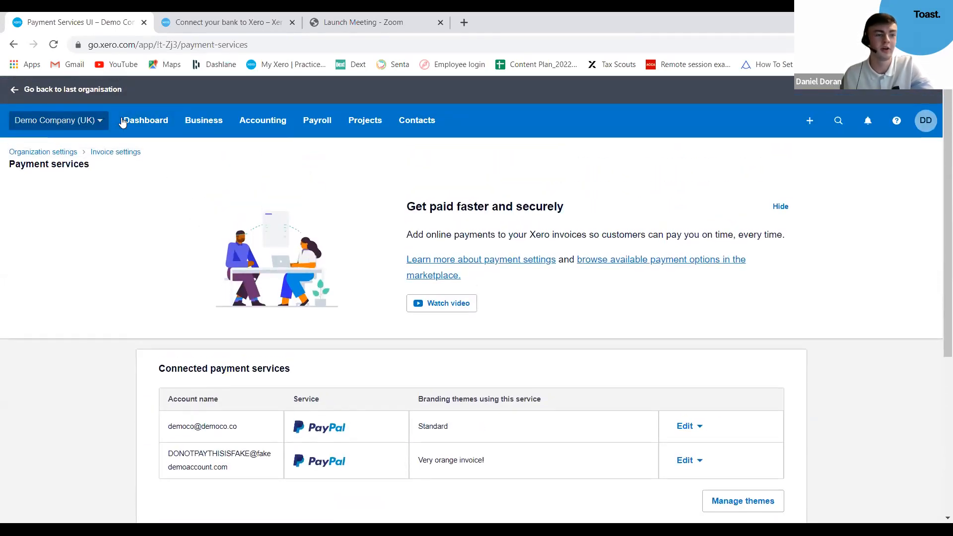
# Create a new sales invoice and add the item GB1-White: Golf balls - white single on its first line
pyautogui.click(809, 123)
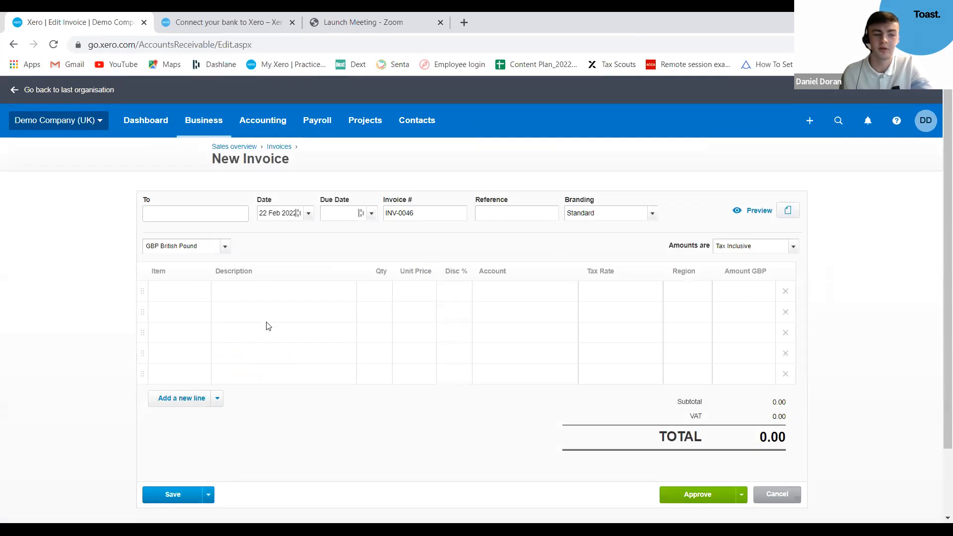
pyautogui.click(202, 292)
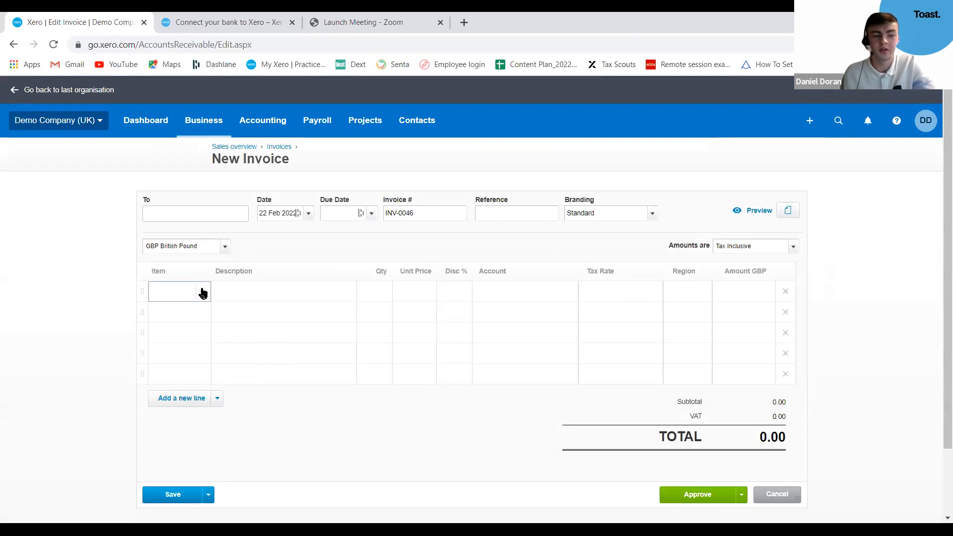
pyautogui.click(203, 293)
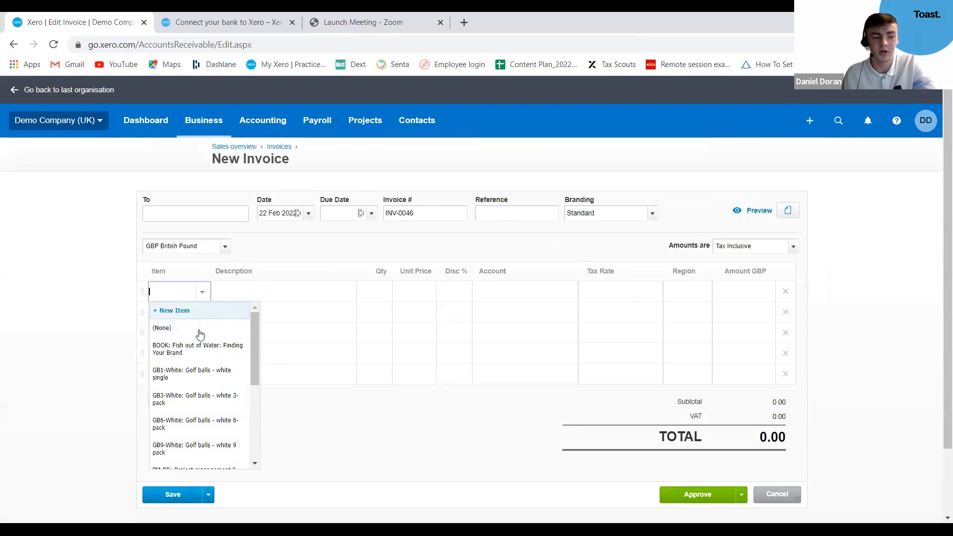
pyautogui.scroll(-2, 205, 353)
pyautogui.scroll(-2, 205, 353)
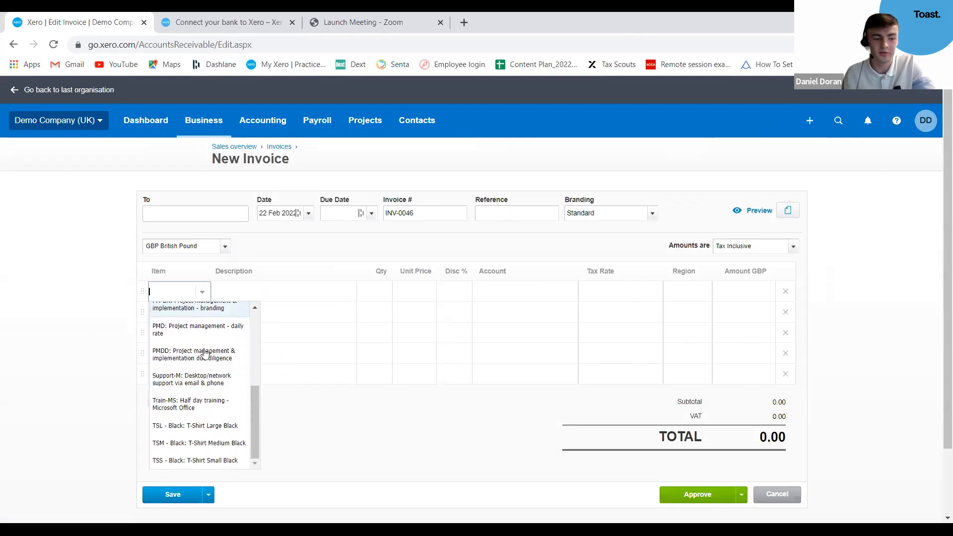
pyautogui.scroll(5, 203, 355)
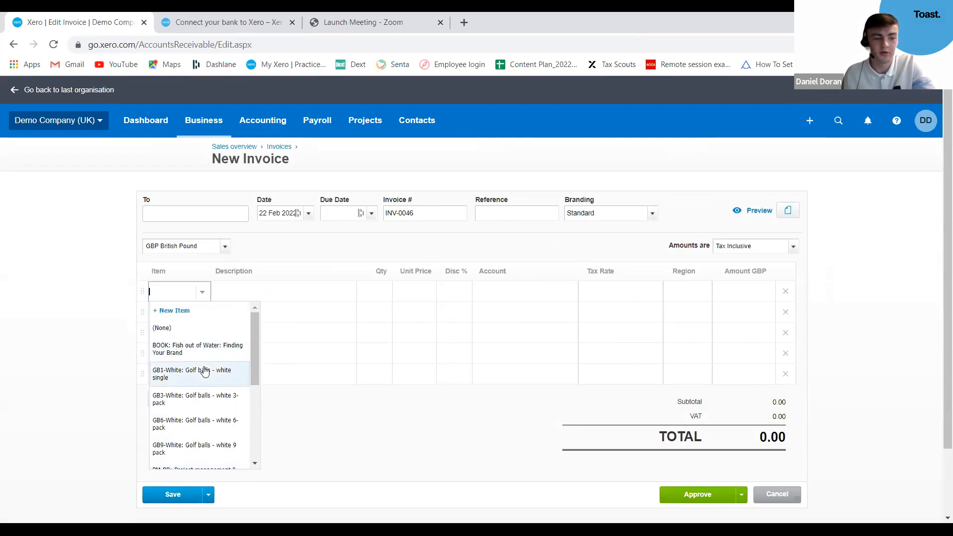
pyautogui.click(204, 372)
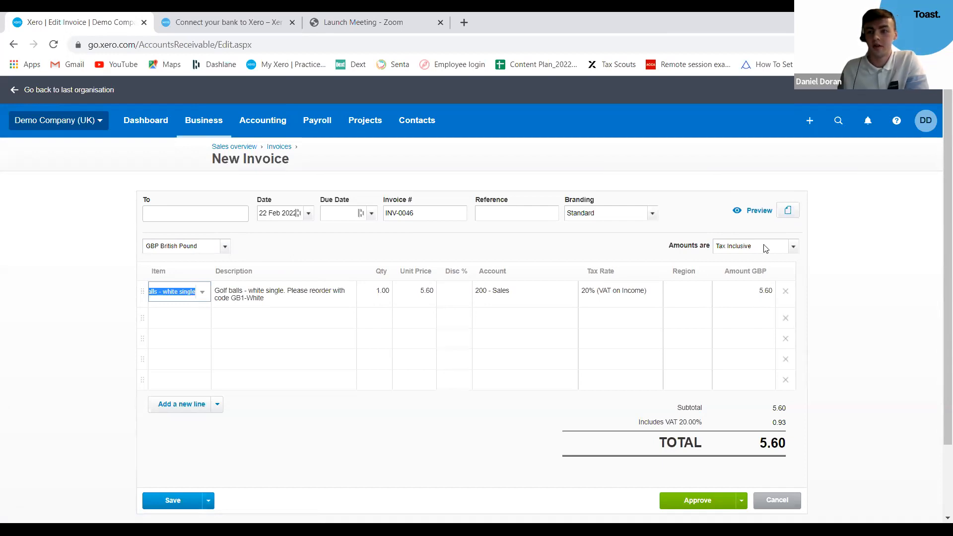
# Preview the draft golf ball invoice in its desktop and mobile layouts, and close the preview
pyautogui.click(751, 213)
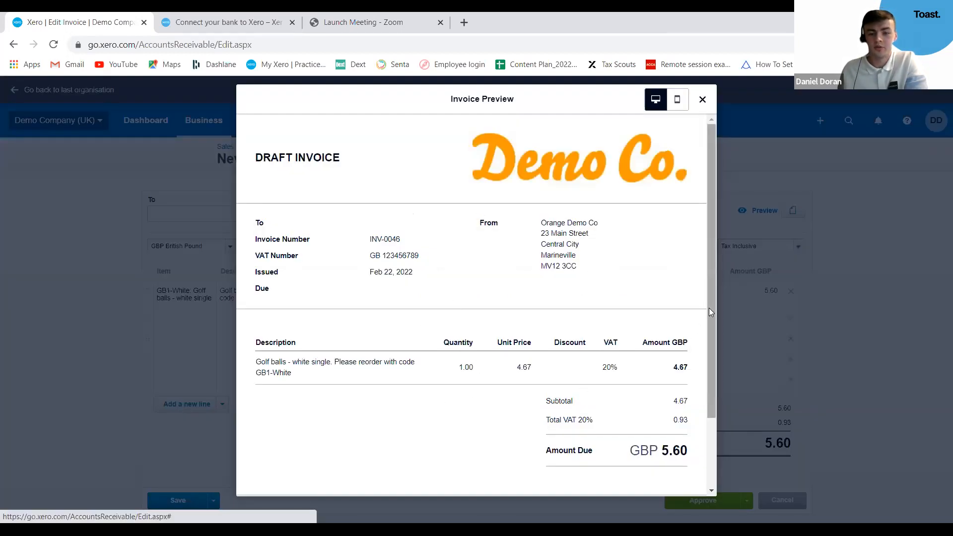
pyautogui.scroll(-1, 710, 367)
pyautogui.scroll(-1, 711, 367)
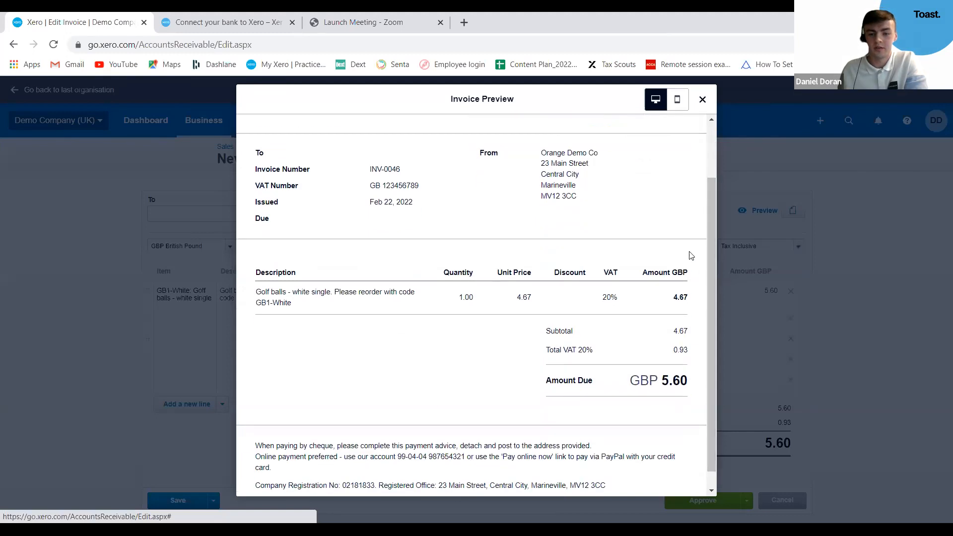
pyautogui.click(677, 102)
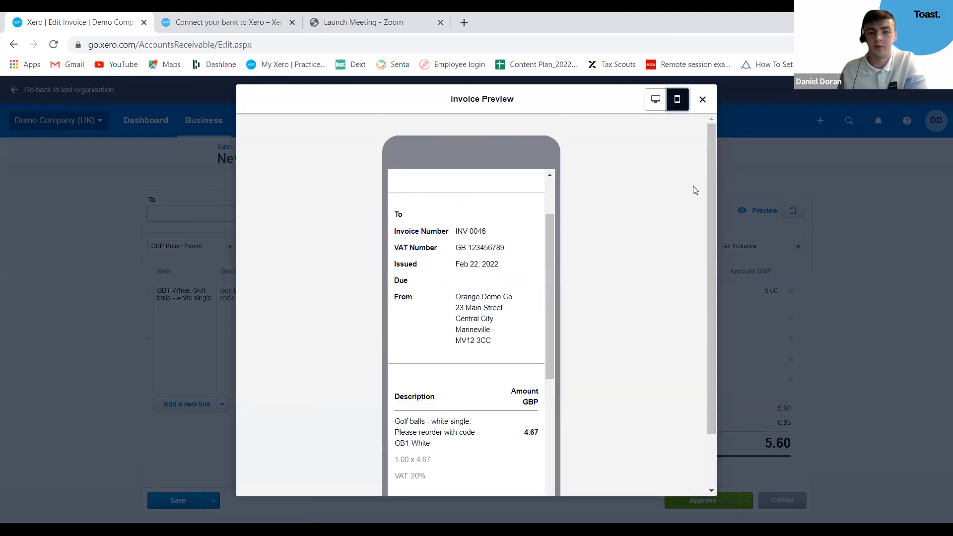
pyautogui.moveTo(549, 239); pyautogui.dragTo(555, 199)
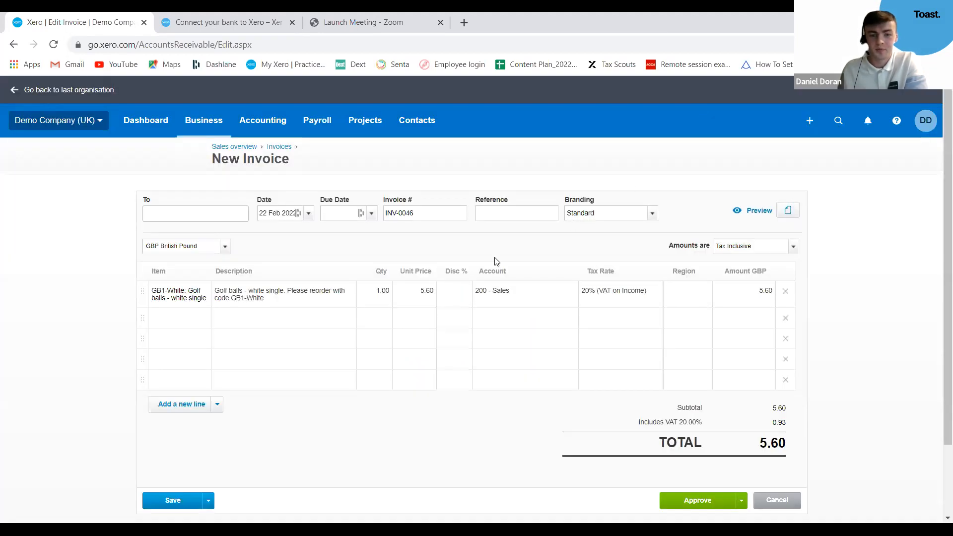
pyautogui.click(702, 101)
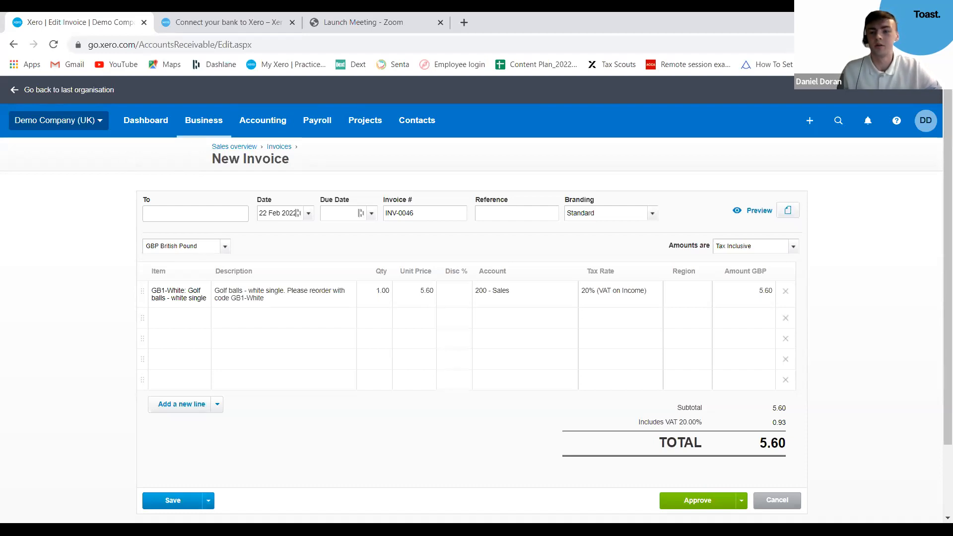
# Open a blank new bill to review its fields, and return to the dashboard
pyautogui.click(809, 126)
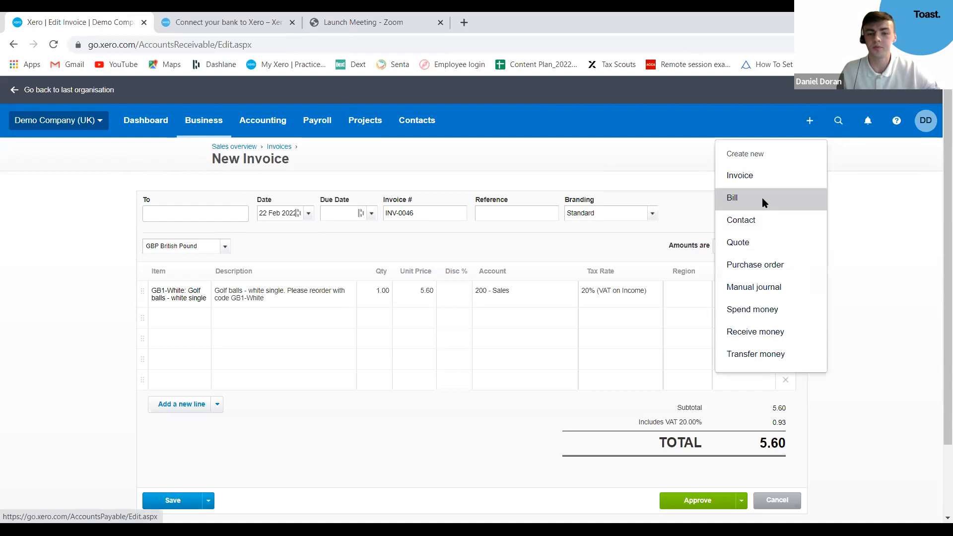
pyautogui.click(732, 197)
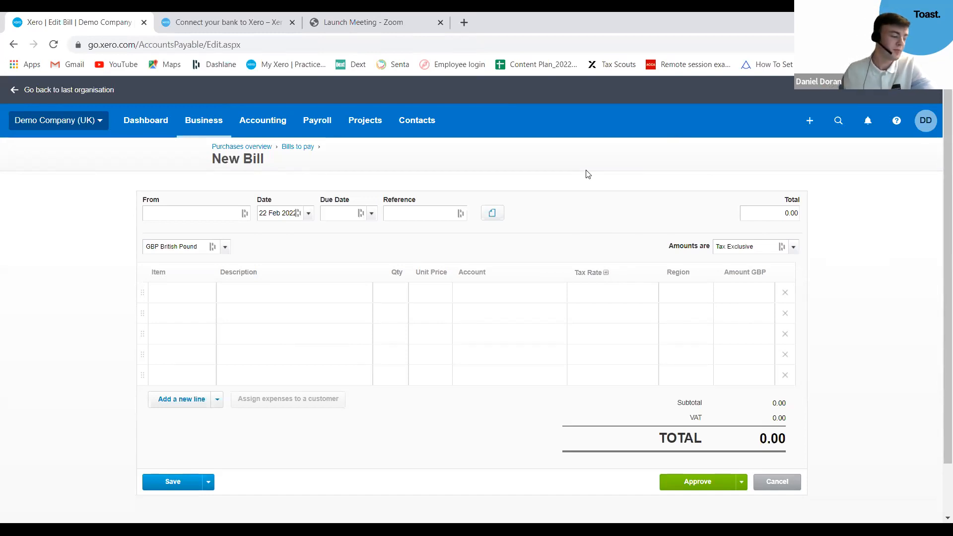
pyautogui.click(155, 124)
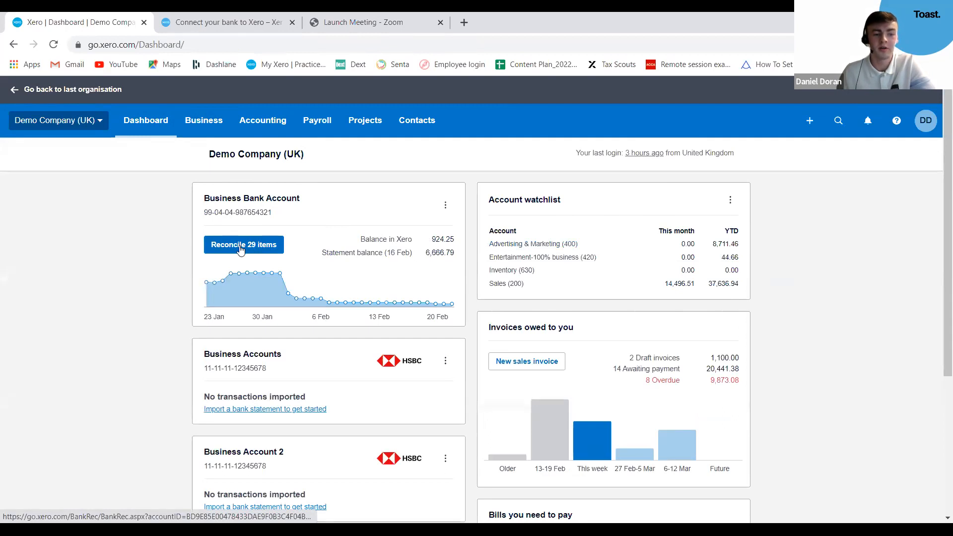
# Open the Business Bank Account's items for reconciliation and enter FastPay as a new contact on the FastPay statement line
pyautogui.click(240, 249)
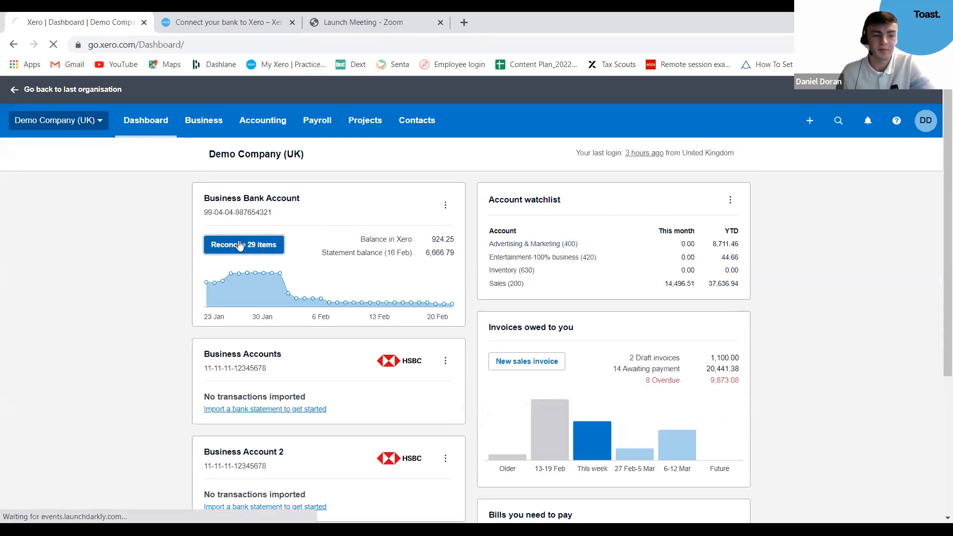
pyautogui.scroll(-3, 492, 218)
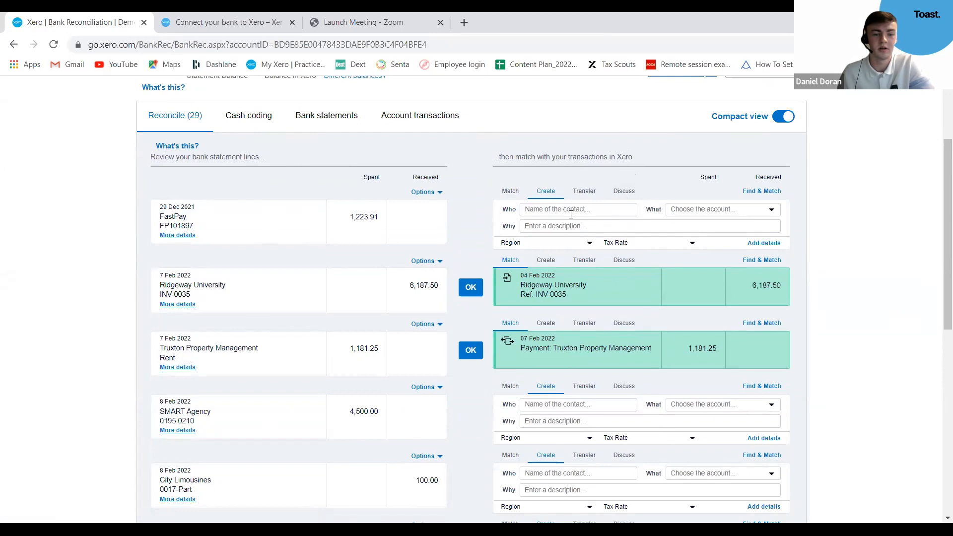
pyautogui.click(555, 209)
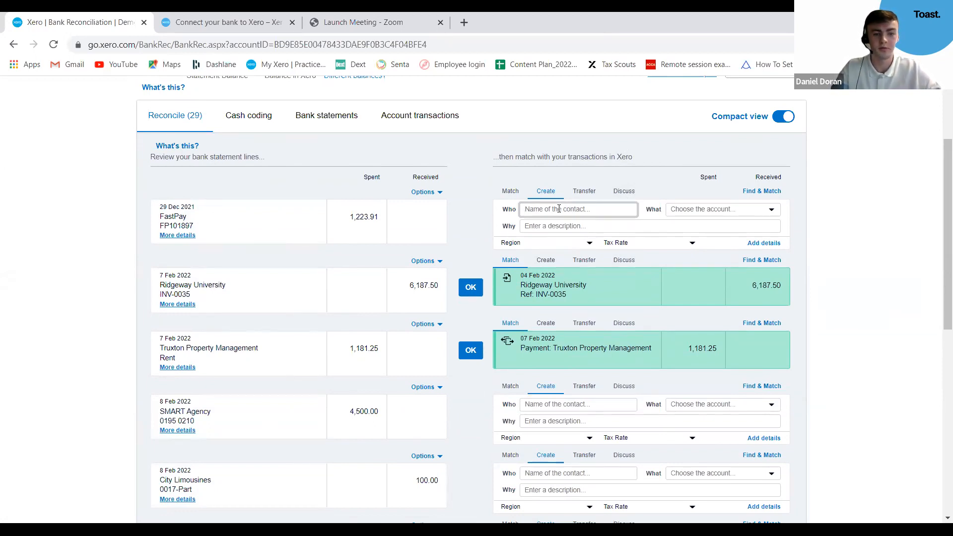
pyautogui.write('Fast')
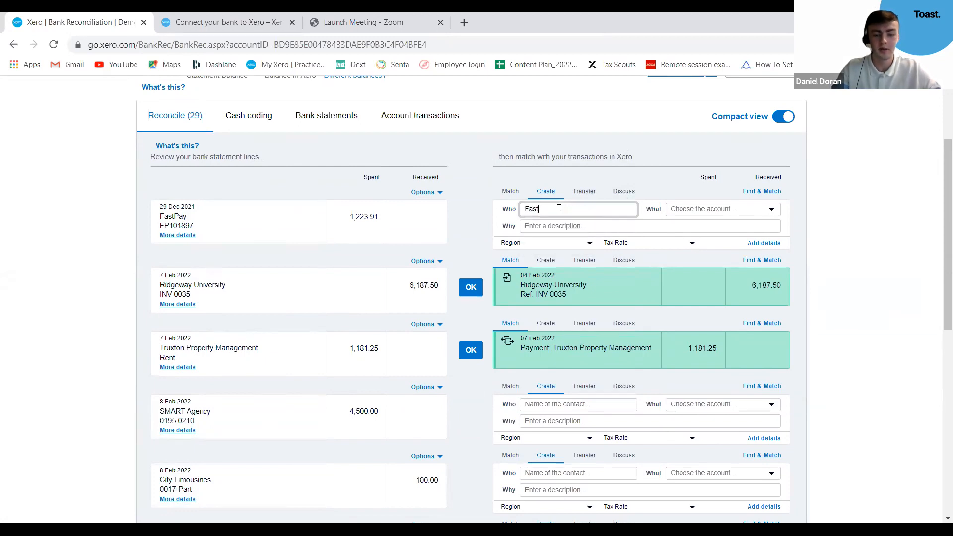
pyautogui.write('Pay')
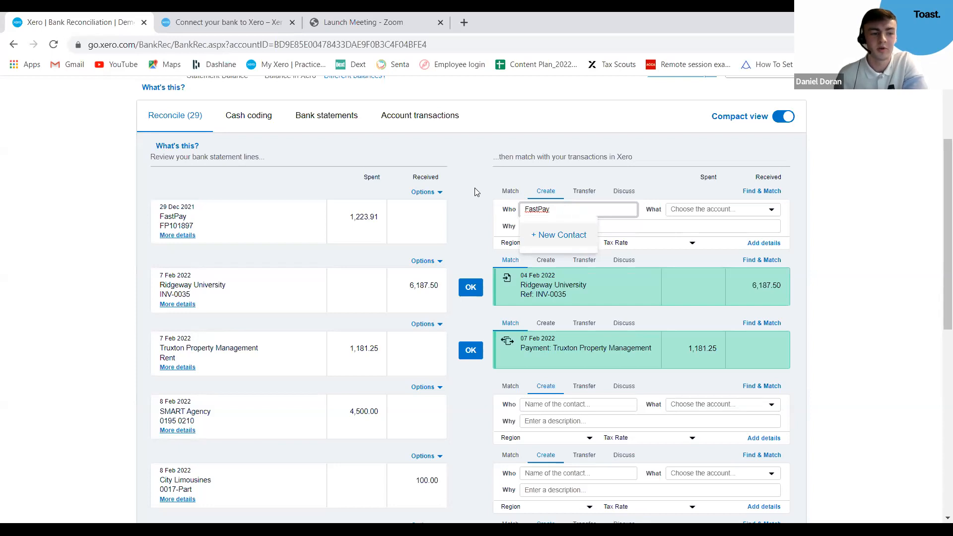
pyautogui.click(559, 236)
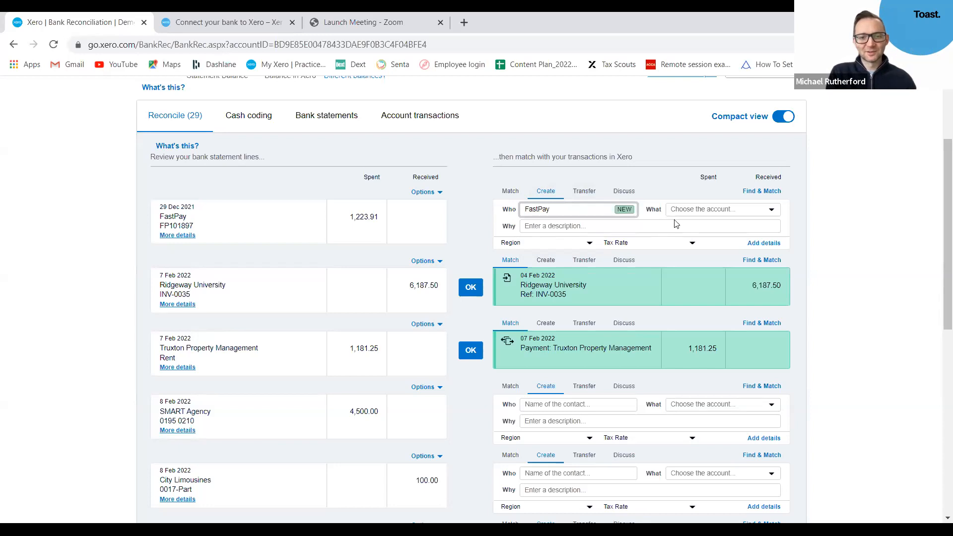
# Assign the account 400 - Advertising & Marketing to the FastPay statement line
pyautogui.click(684, 208)
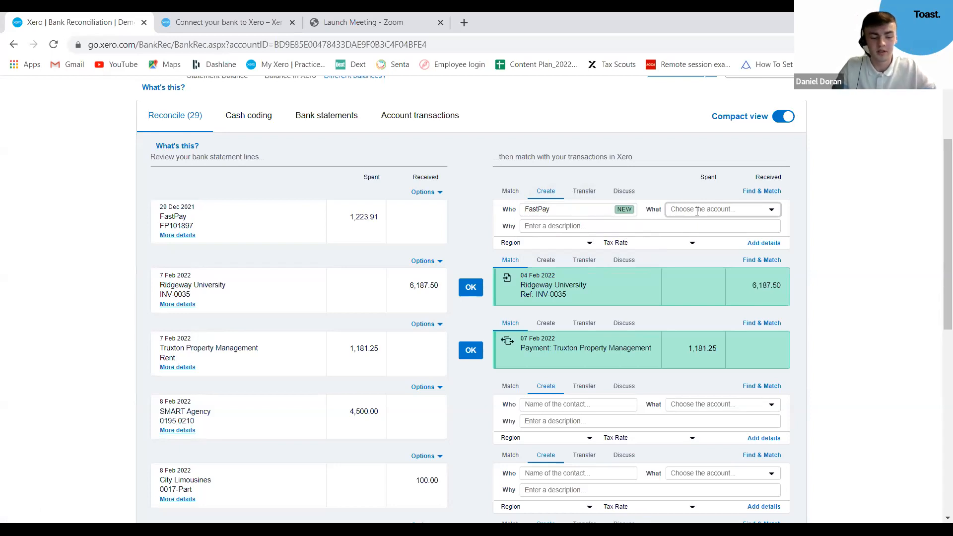
pyautogui.write('400')
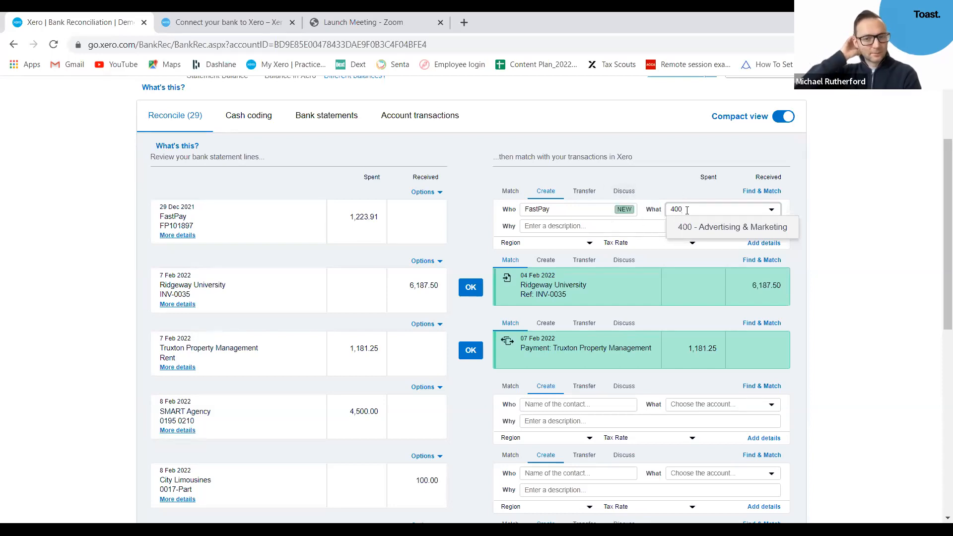
pyautogui.press('BackSpace')
pyautogui.press('BackSpace')
pyautogui.press('BackSpace')
pyautogui.write('a')
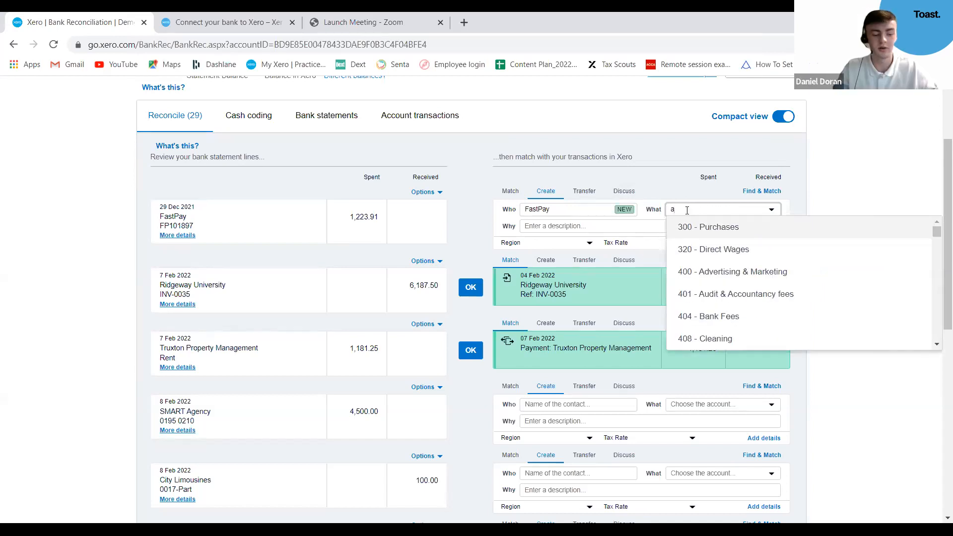
pyautogui.write('dv')
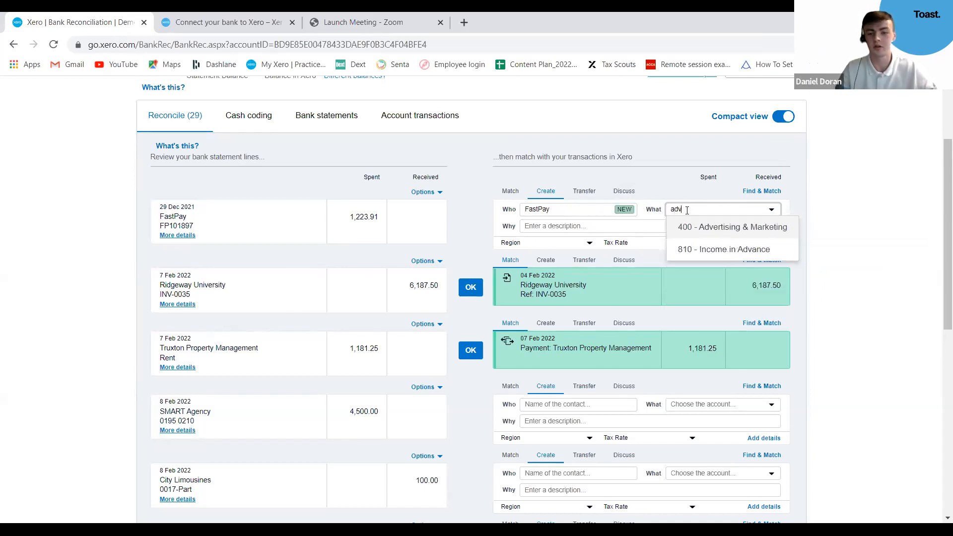
pyautogui.write('er')
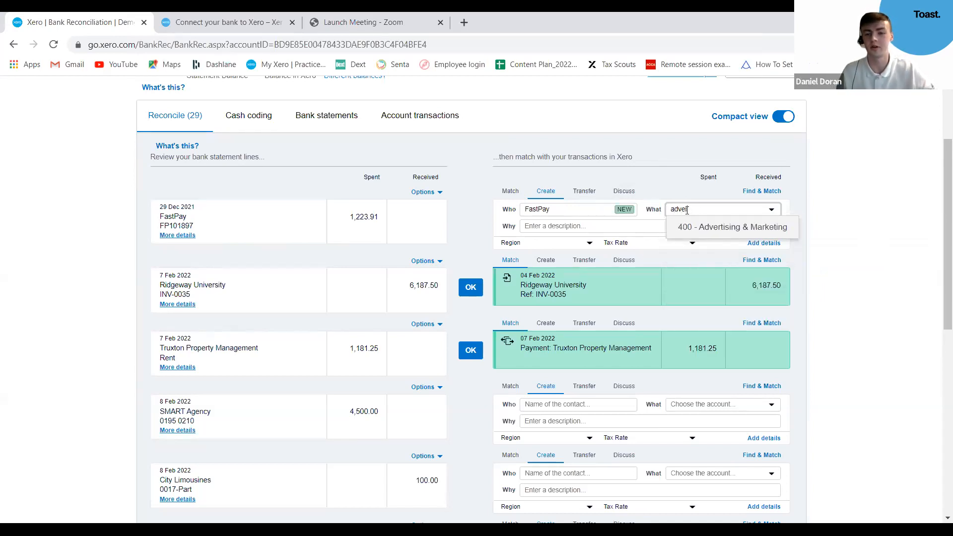
pyautogui.click(708, 228)
# Describe the FastPay payment as Marketing and reconcile it
pyautogui.click(564, 225)
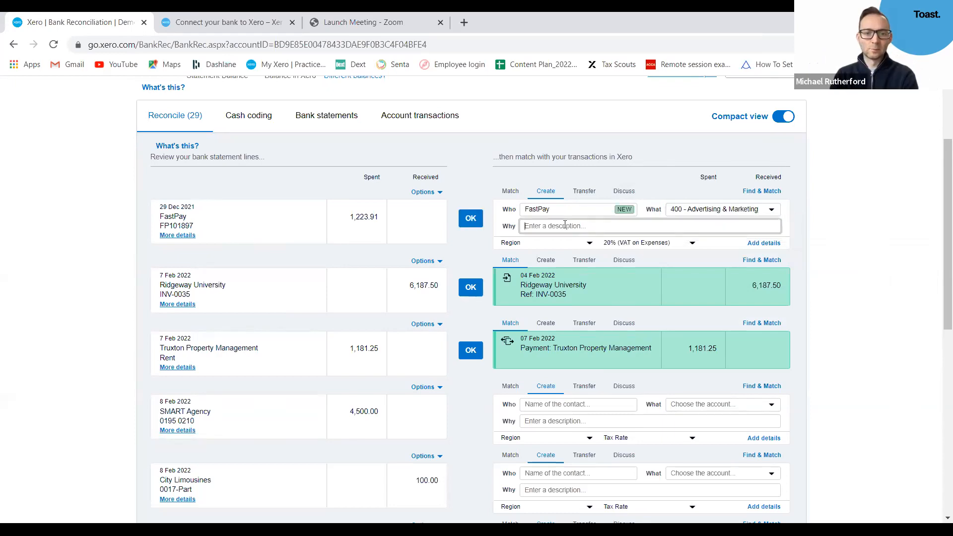
pyautogui.write('Marketing')
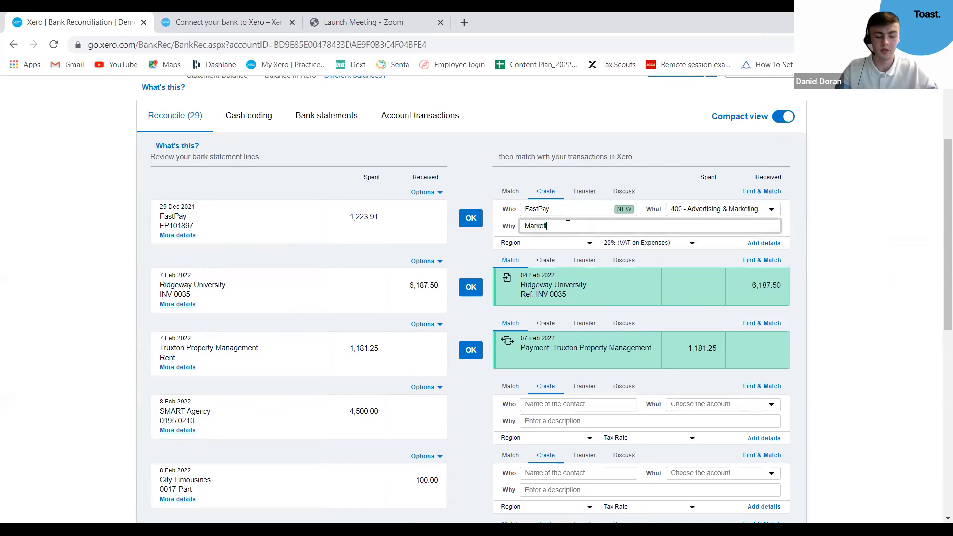
pyautogui.click(473, 222)
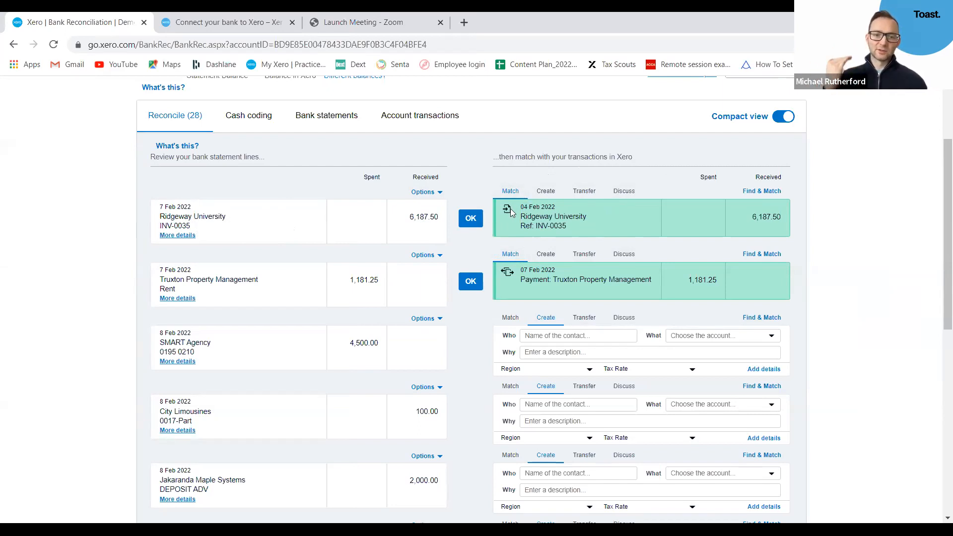
# Accept the suggested matches for the Ridgeway University INV-0035 receipt and the Truxton Property Management rent payment
pyautogui.moveTo(510, 208)
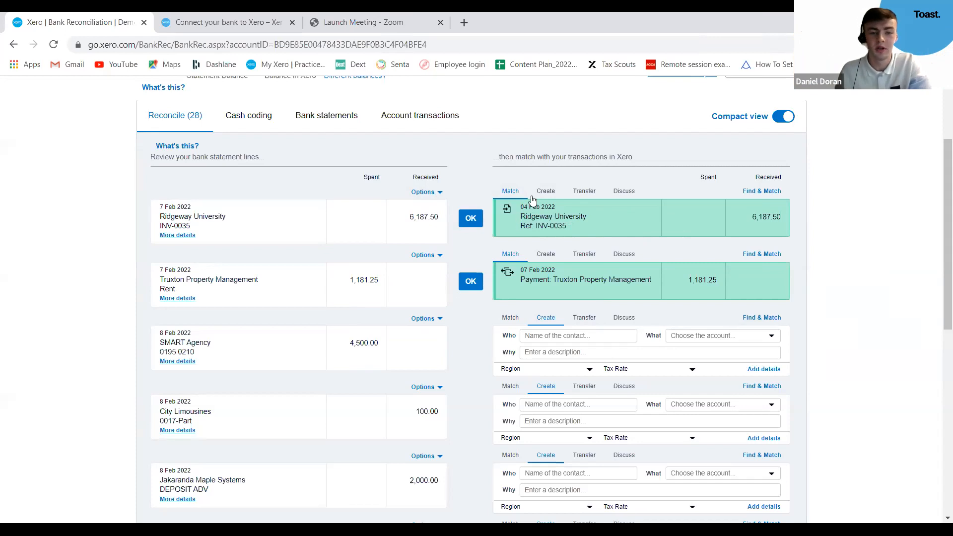
pyautogui.click(471, 219)
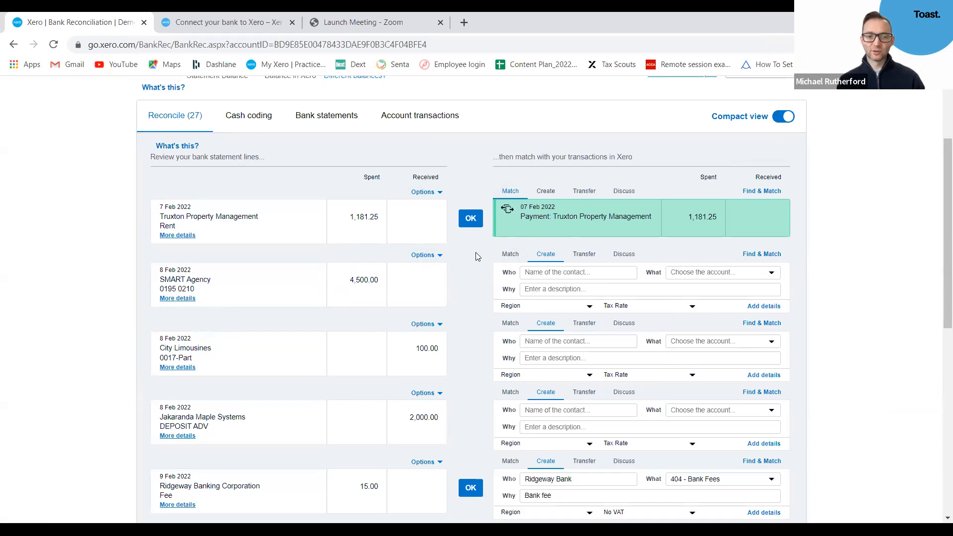
pyautogui.click(470, 220)
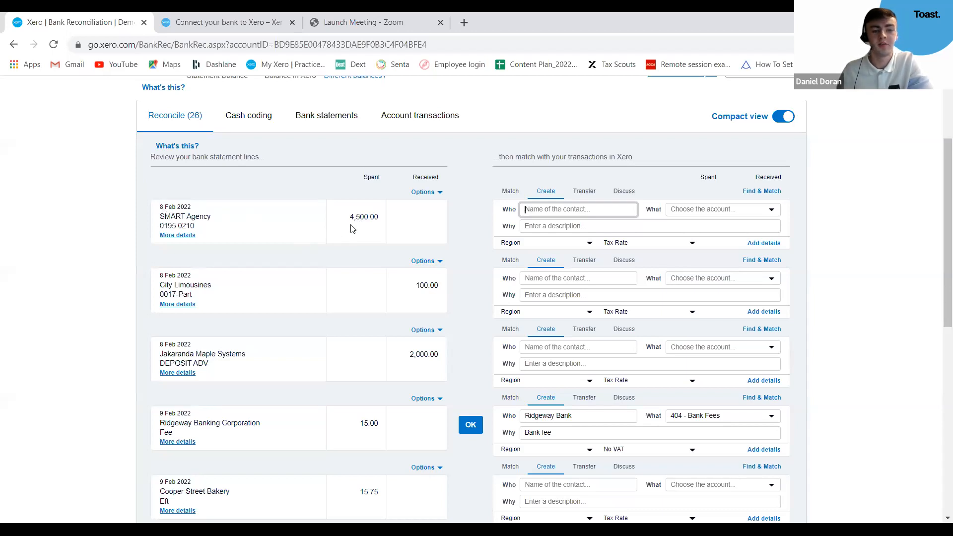
# Start finding matches for the SMART Agency payment and search the transactions by the name Smart
pyautogui.click(758, 192)
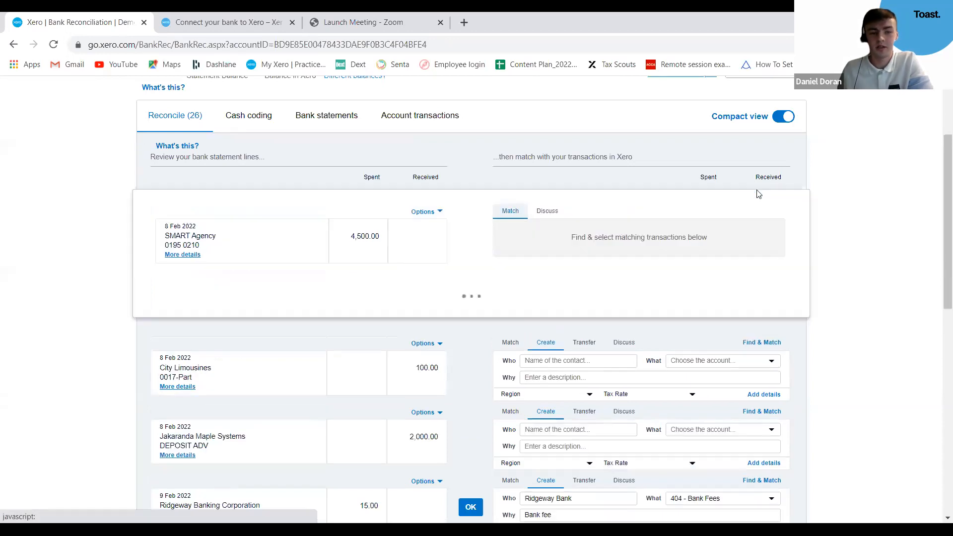
pyautogui.scroll(-1, 457, 262)
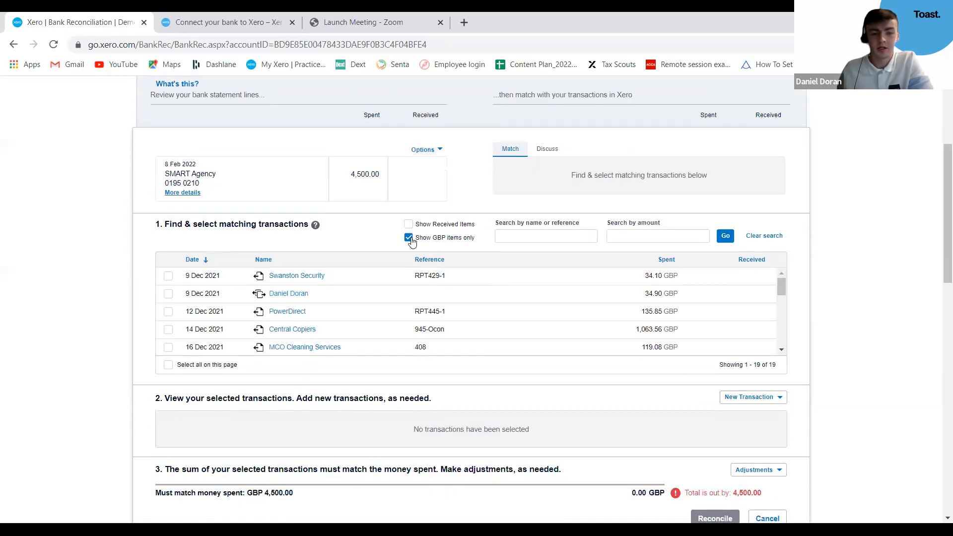
pyautogui.click(529, 237)
pyautogui.write('Smart')
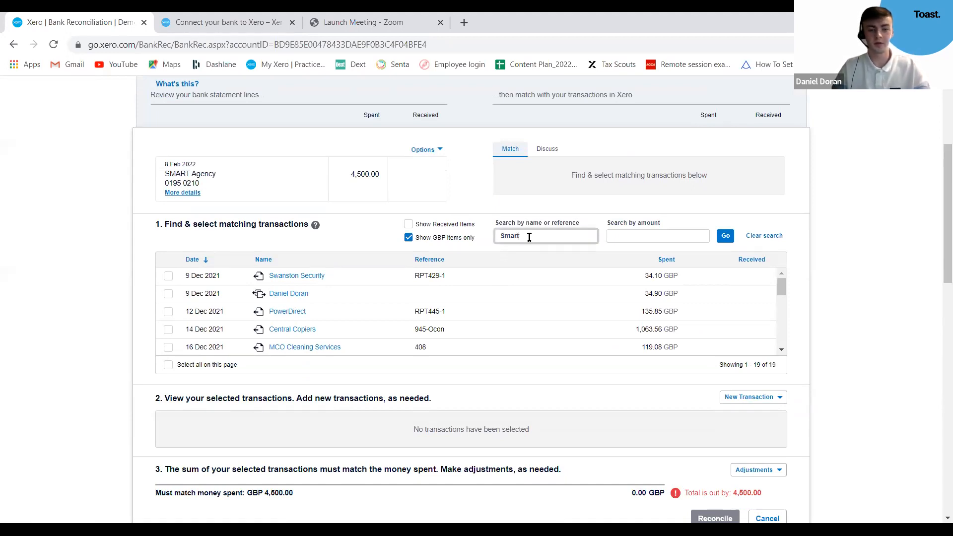
pyautogui.press('Return')
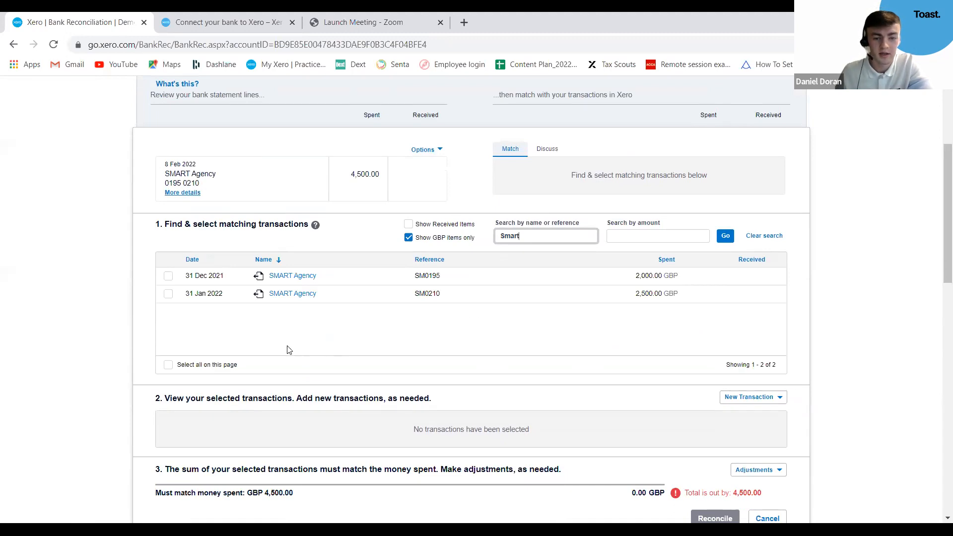
# Select the SMART Agency bills SM0195 and SM0210 and reconcile them against the payment
pyautogui.click(168, 276)
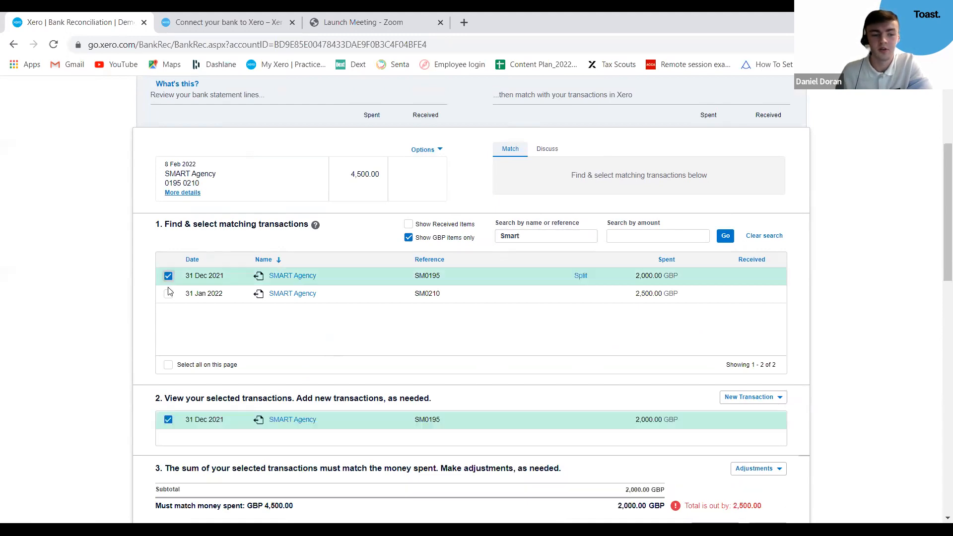
pyautogui.click(168, 294)
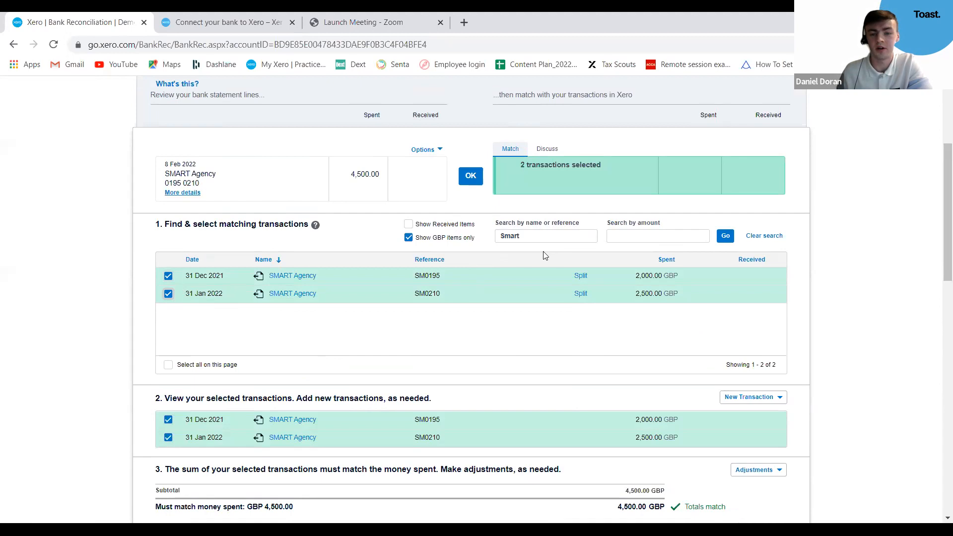
pyautogui.scroll(-2, 543, 253)
pyautogui.scroll(2, 543, 253)
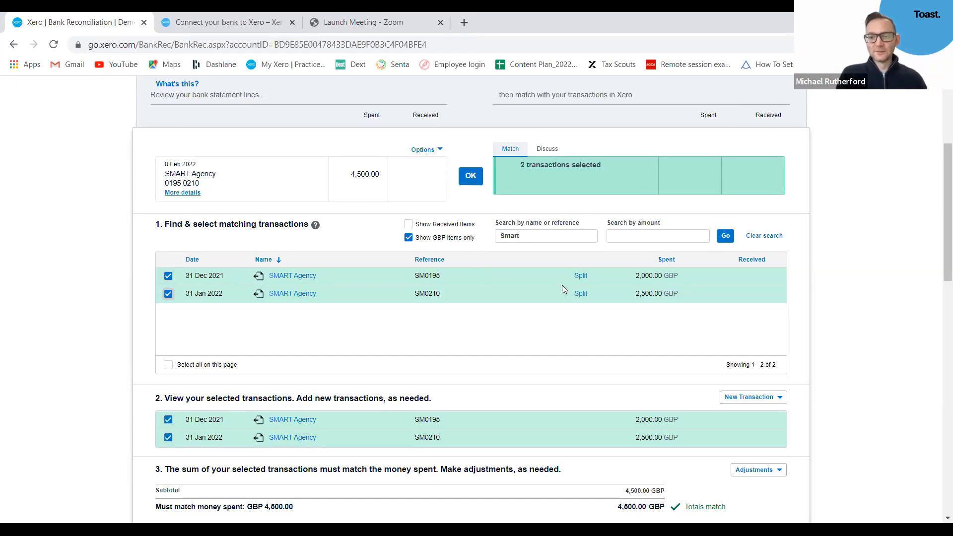
pyautogui.scroll(-3, 832, 333)
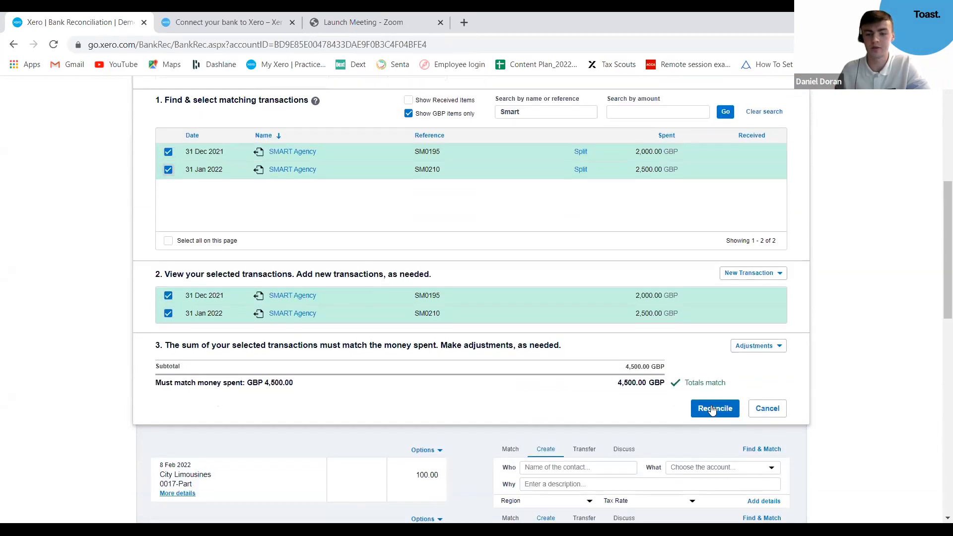
pyautogui.click(713, 408)
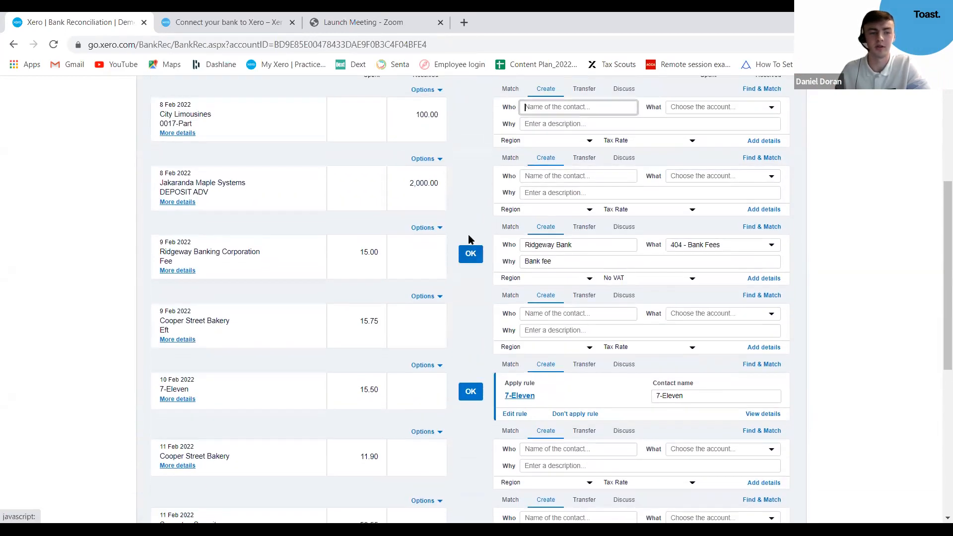
# Open the empty discussion note for the City Limousines statement line
pyautogui.scroll(5, 469, 240)
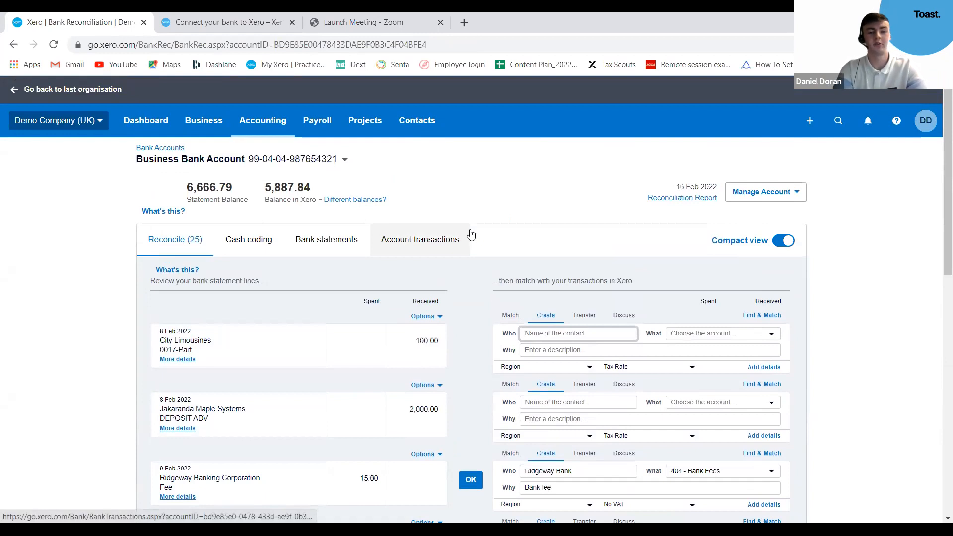
pyautogui.scroll(-1, 469, 233)
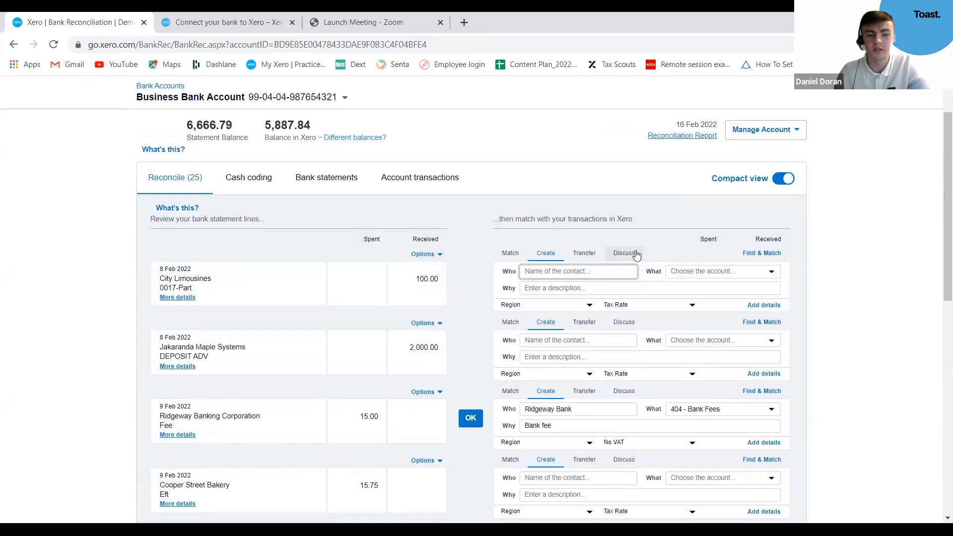
pyautogui.click(629, 254)
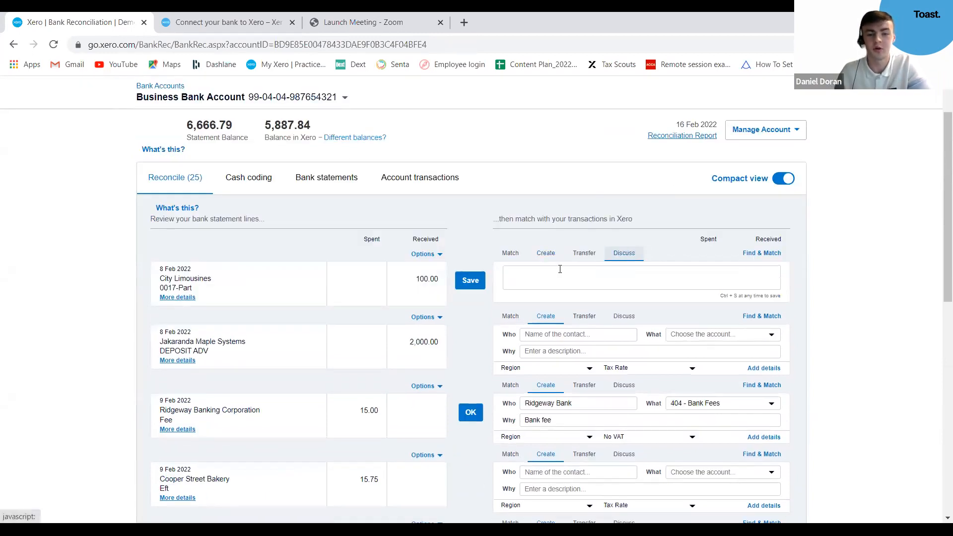
pyautogui.click(510, 271)
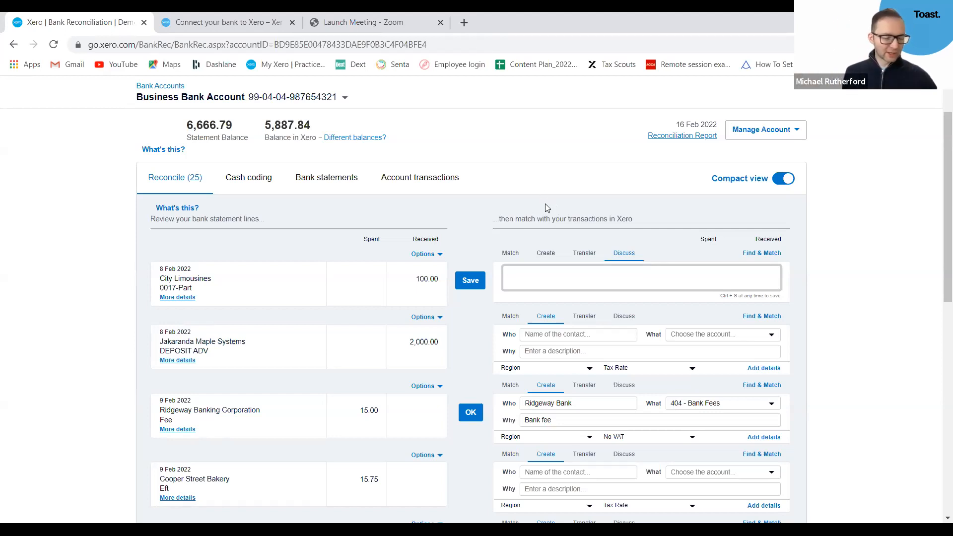
pyautogui.click(525, 271)
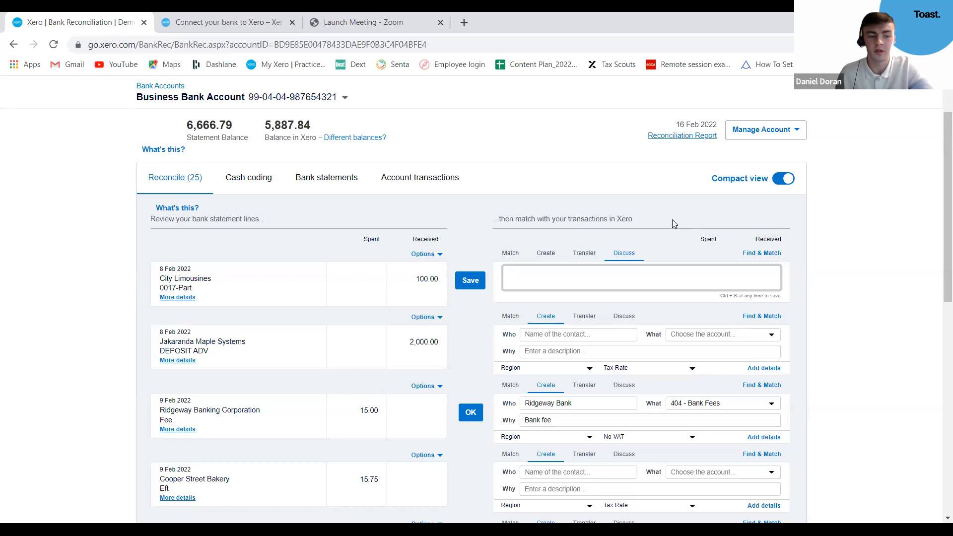
pyautogui.scroll(2, 681, 215)
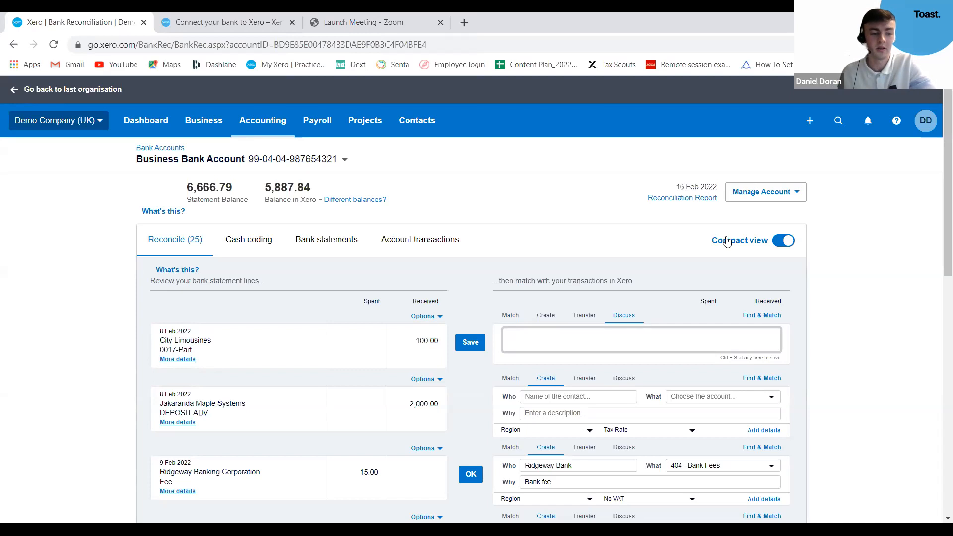
pyautogui.scroll(-1, 729, 238)
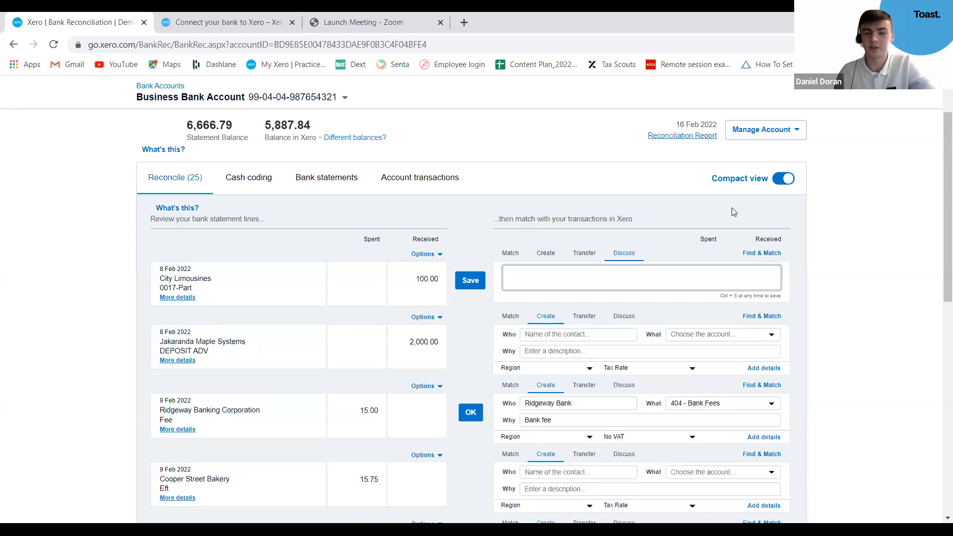
pyautogui.scroll(2, 700, 247)
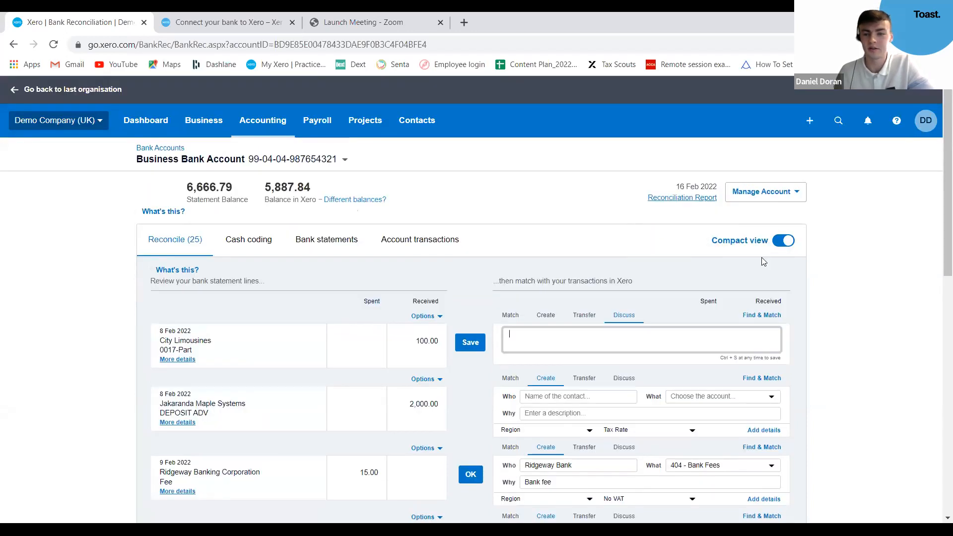
pyautogui.scroll(-3, 543, 234)
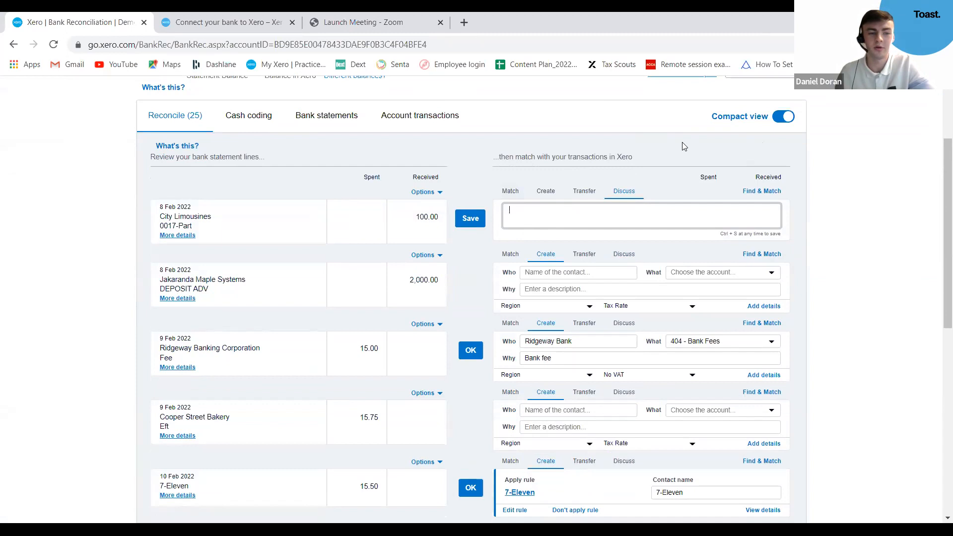
# Turn off compact view for the Business Bank Account reconciliation list and look over the statement lines in the full-size layout
pyautogui.scroll(-3, 675, 148)
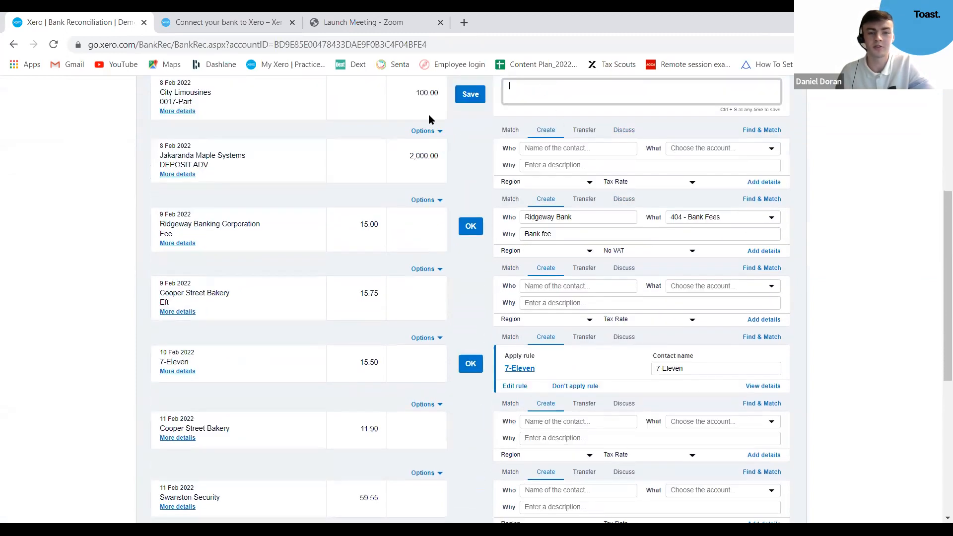
pyautogui.scroll(2, 742, 119)
pyautogui.scroll(2, 754, 121)
pyautogui.scroll(-2, 660, 151)
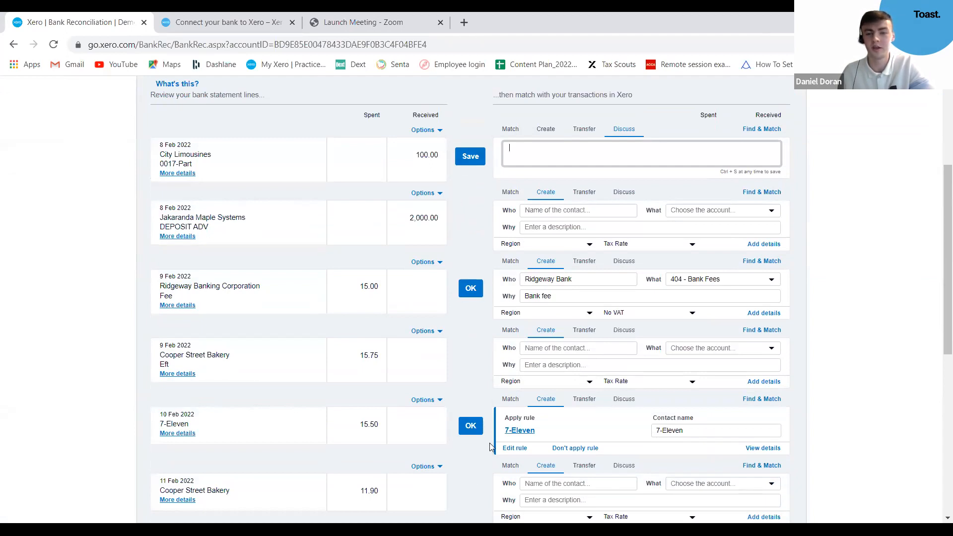
pyautogui.scroll(4, 717, 263)
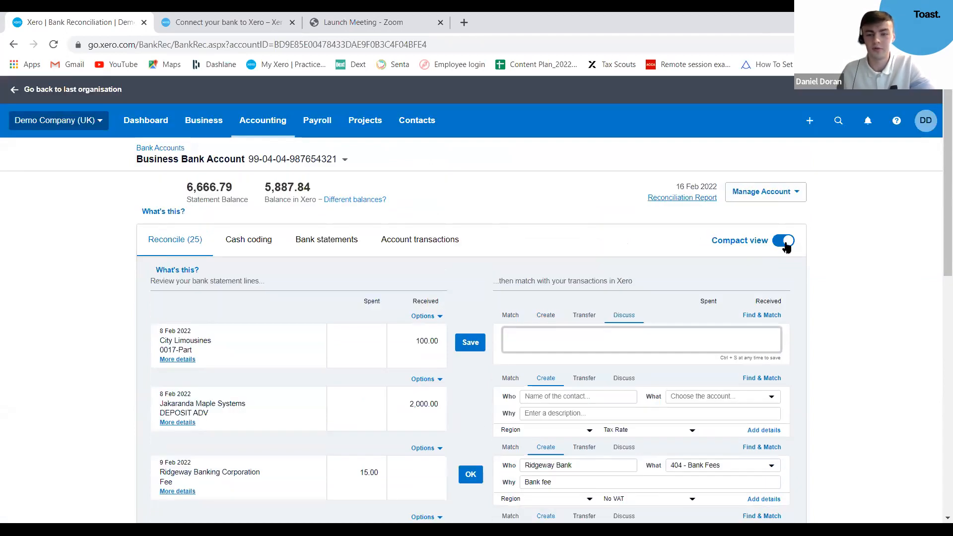
pyautogui.click(784, 241)
pyautogui.scroll(-3, 544, 227)
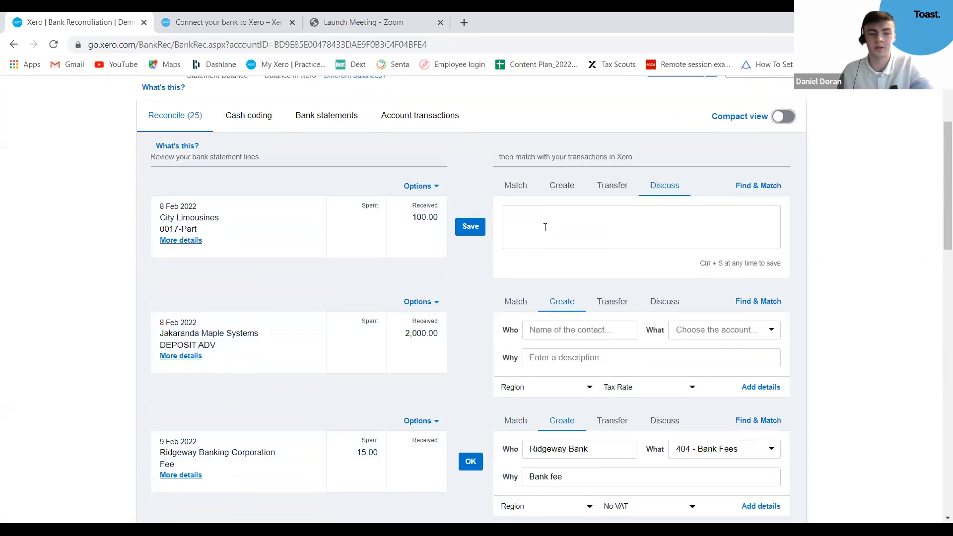
pyautogui.scroll(-2, 544, 227)
pyautogui.scroll(2, 719, 128)
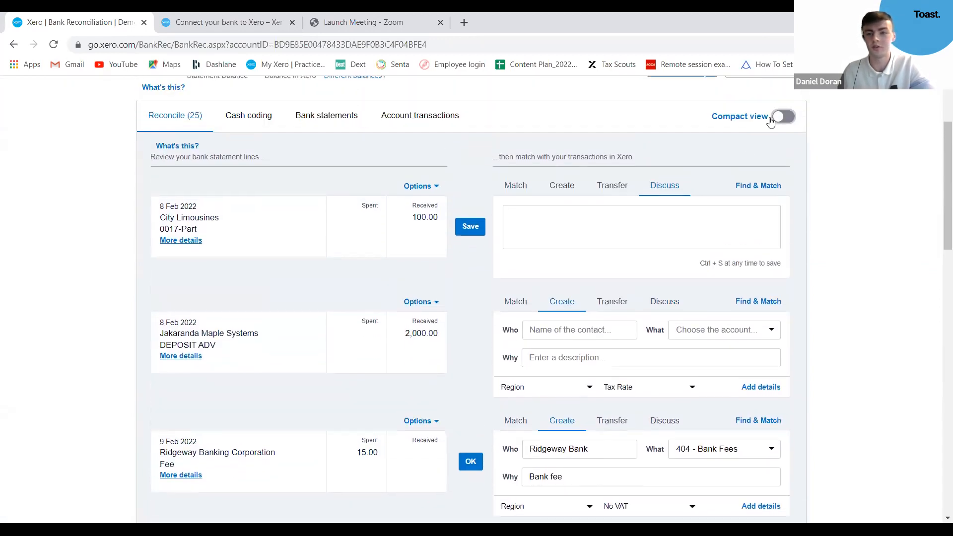
pyautogui.scroll(-1, 467, 184)
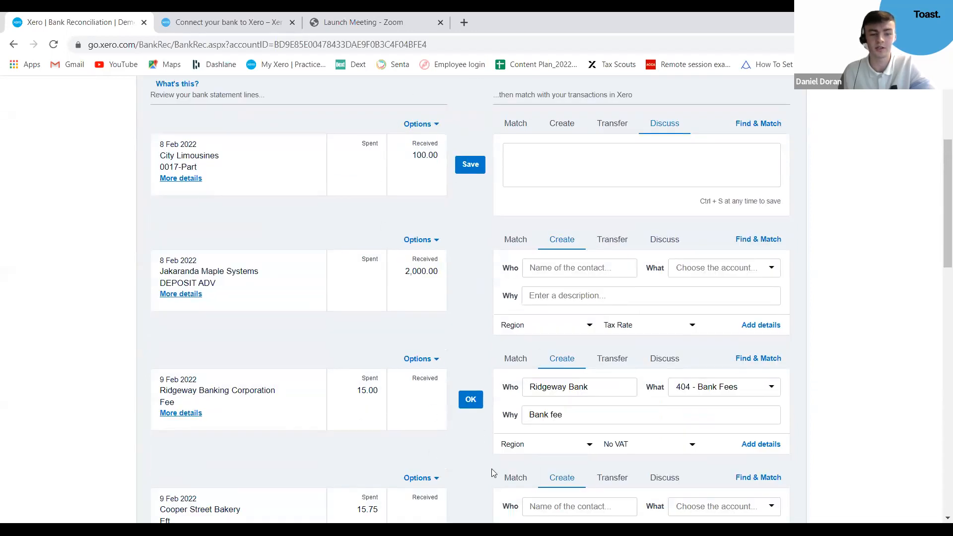
pyautogui.scroll(3, 729, 248)
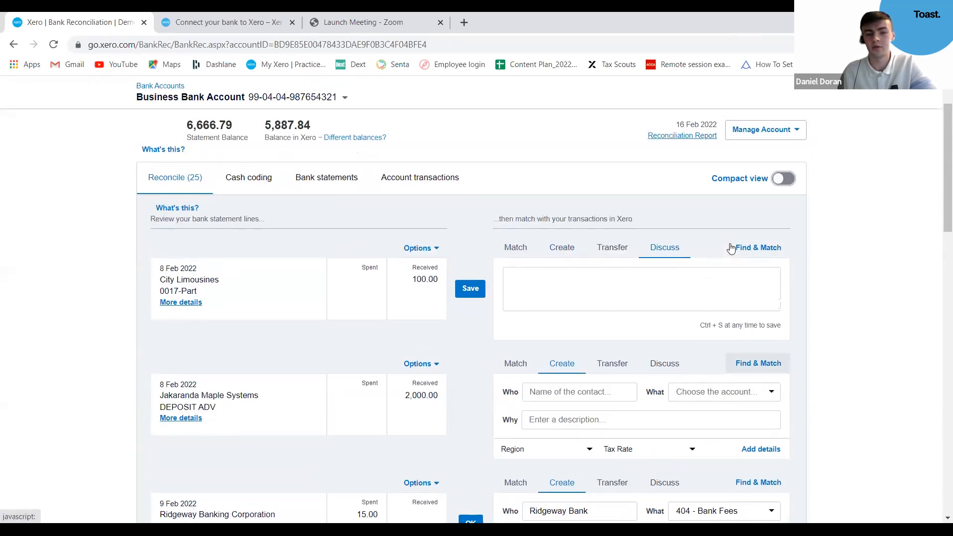